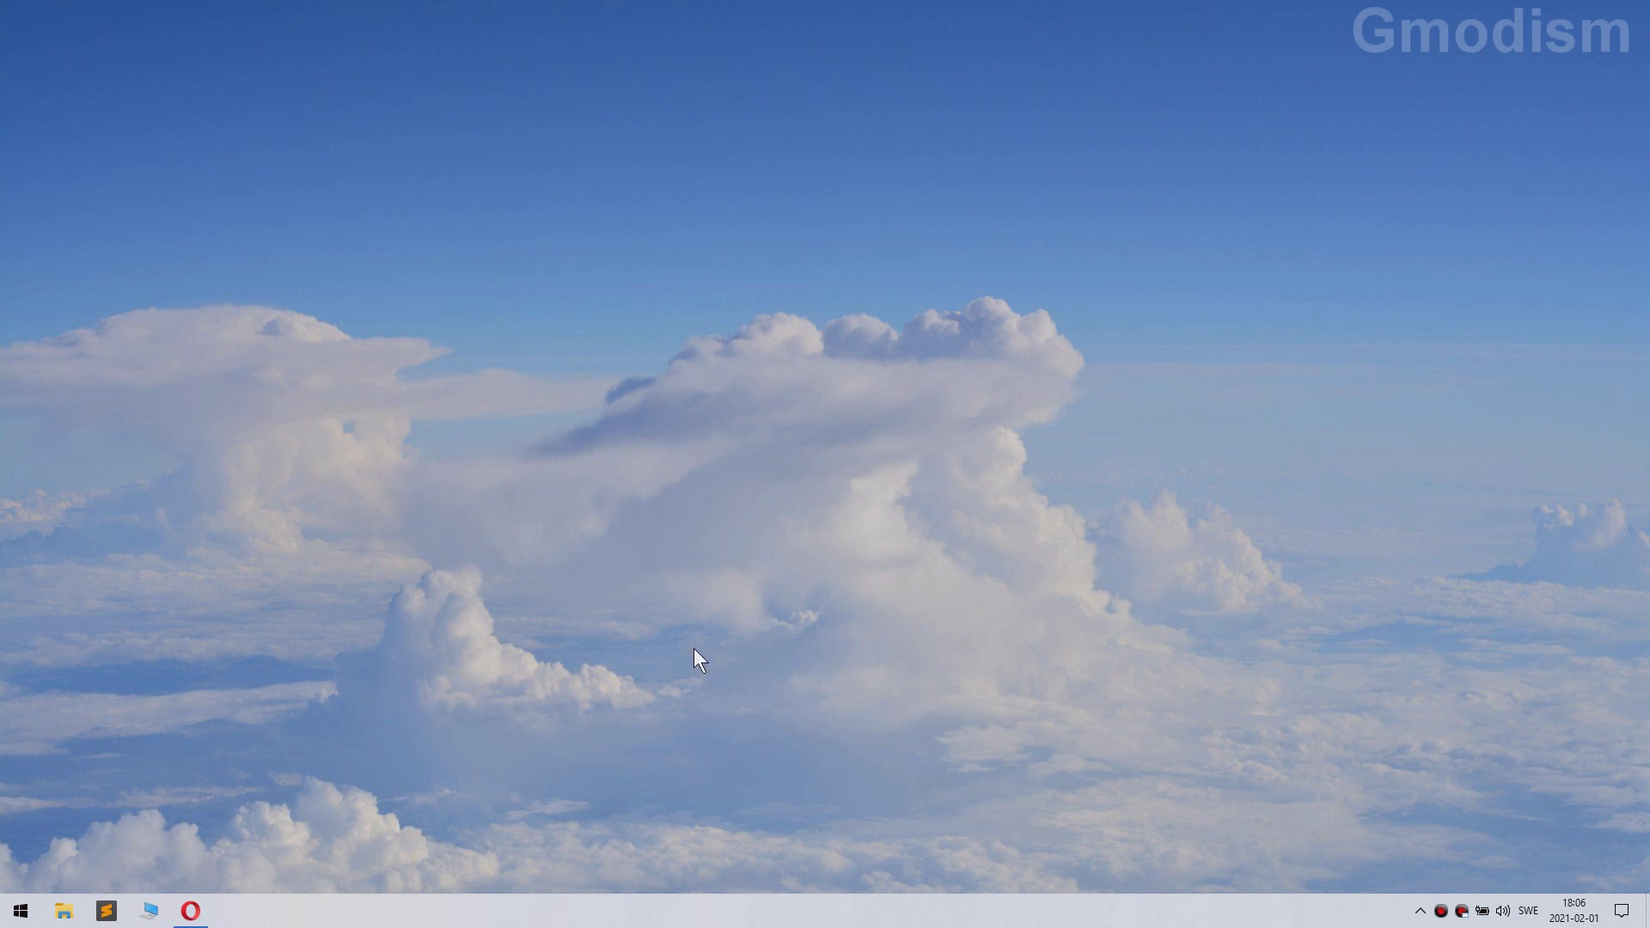
- Launch NVIDIA Control Panel from the desktop's right-click menu
{"action": "right_click", "coordinate": [688, 689]}
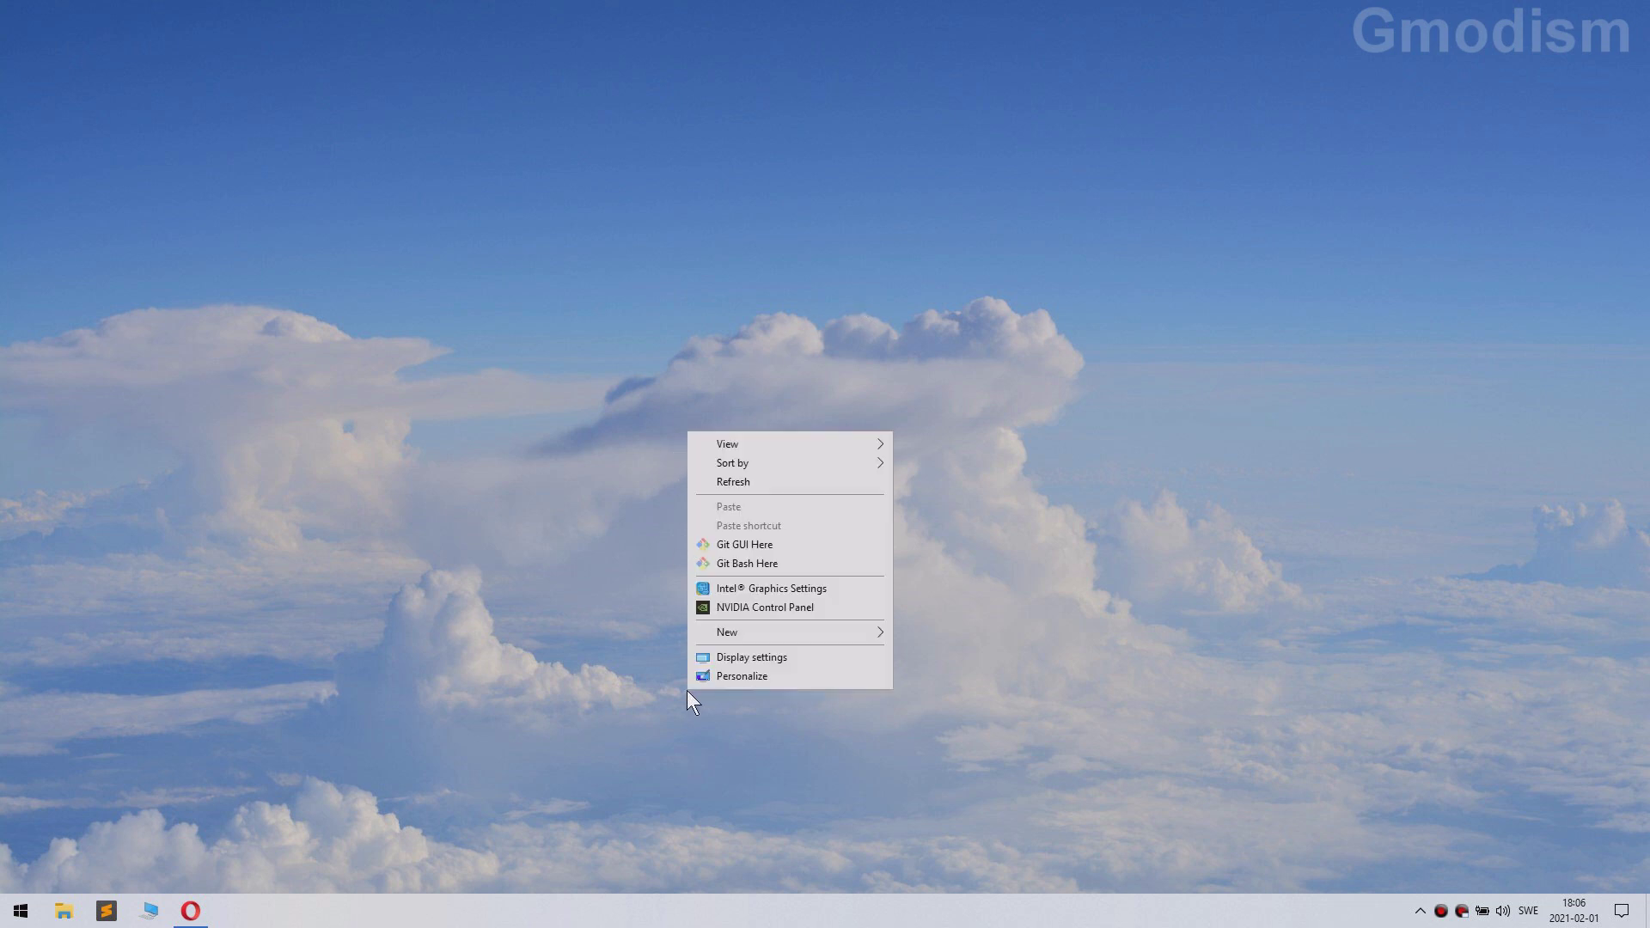
{"action": "left_click", "coordinate": [784, 607]}
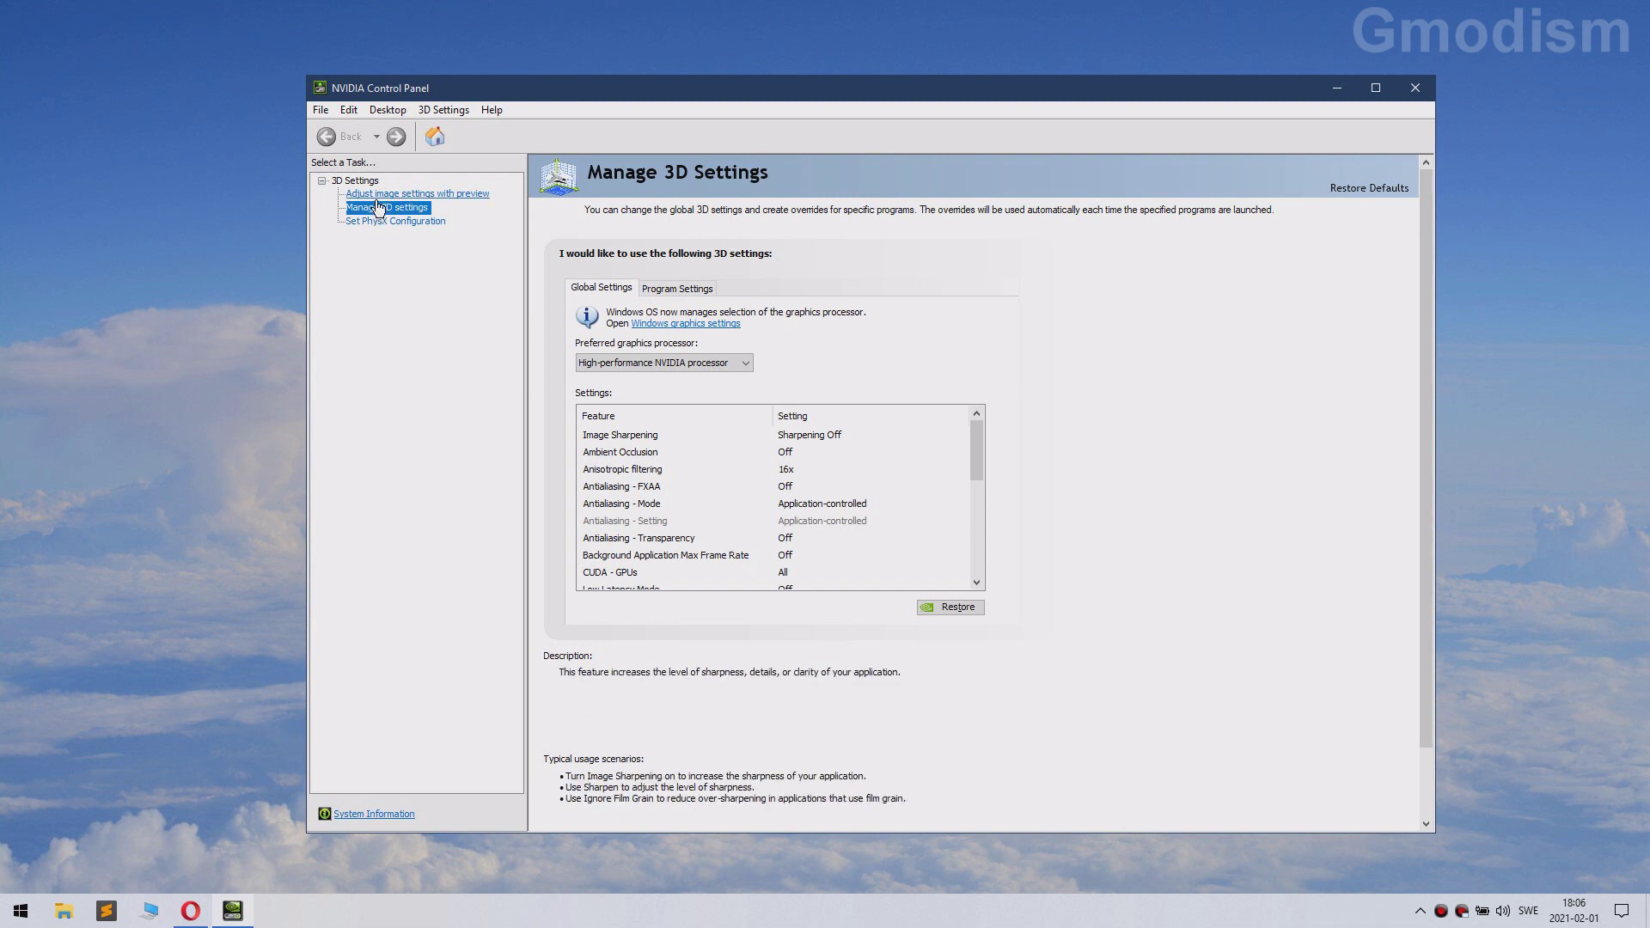
{"action": "mouse_move", "coordinate": [646, 364]}
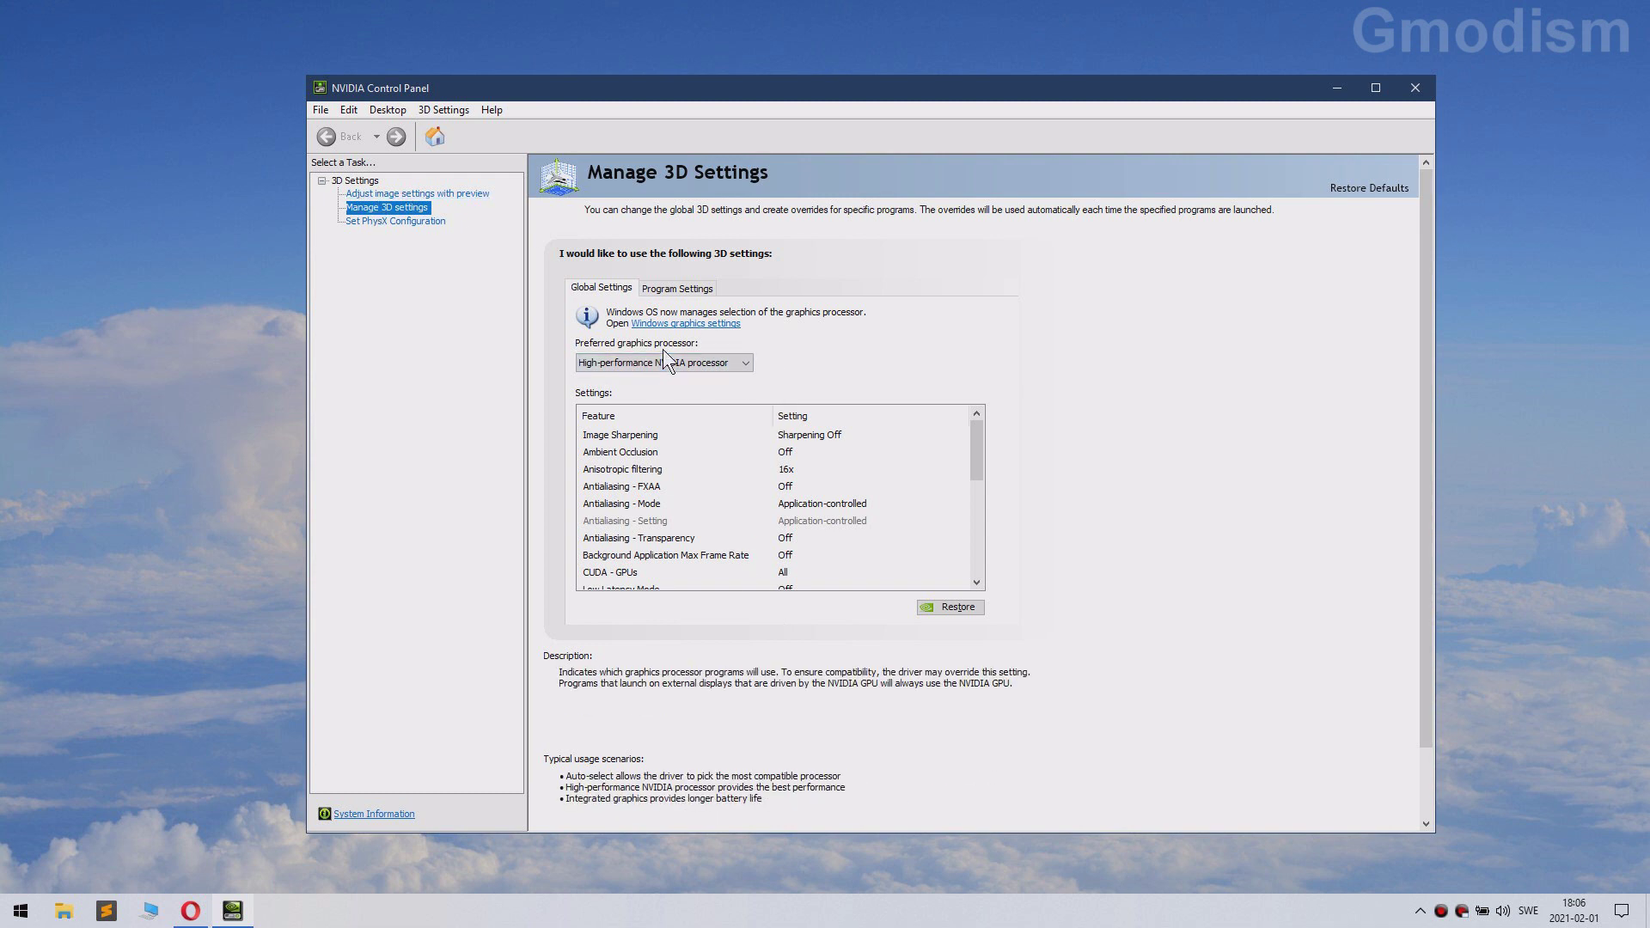
{"action": "left_click", "coordinate": [668, 362]}
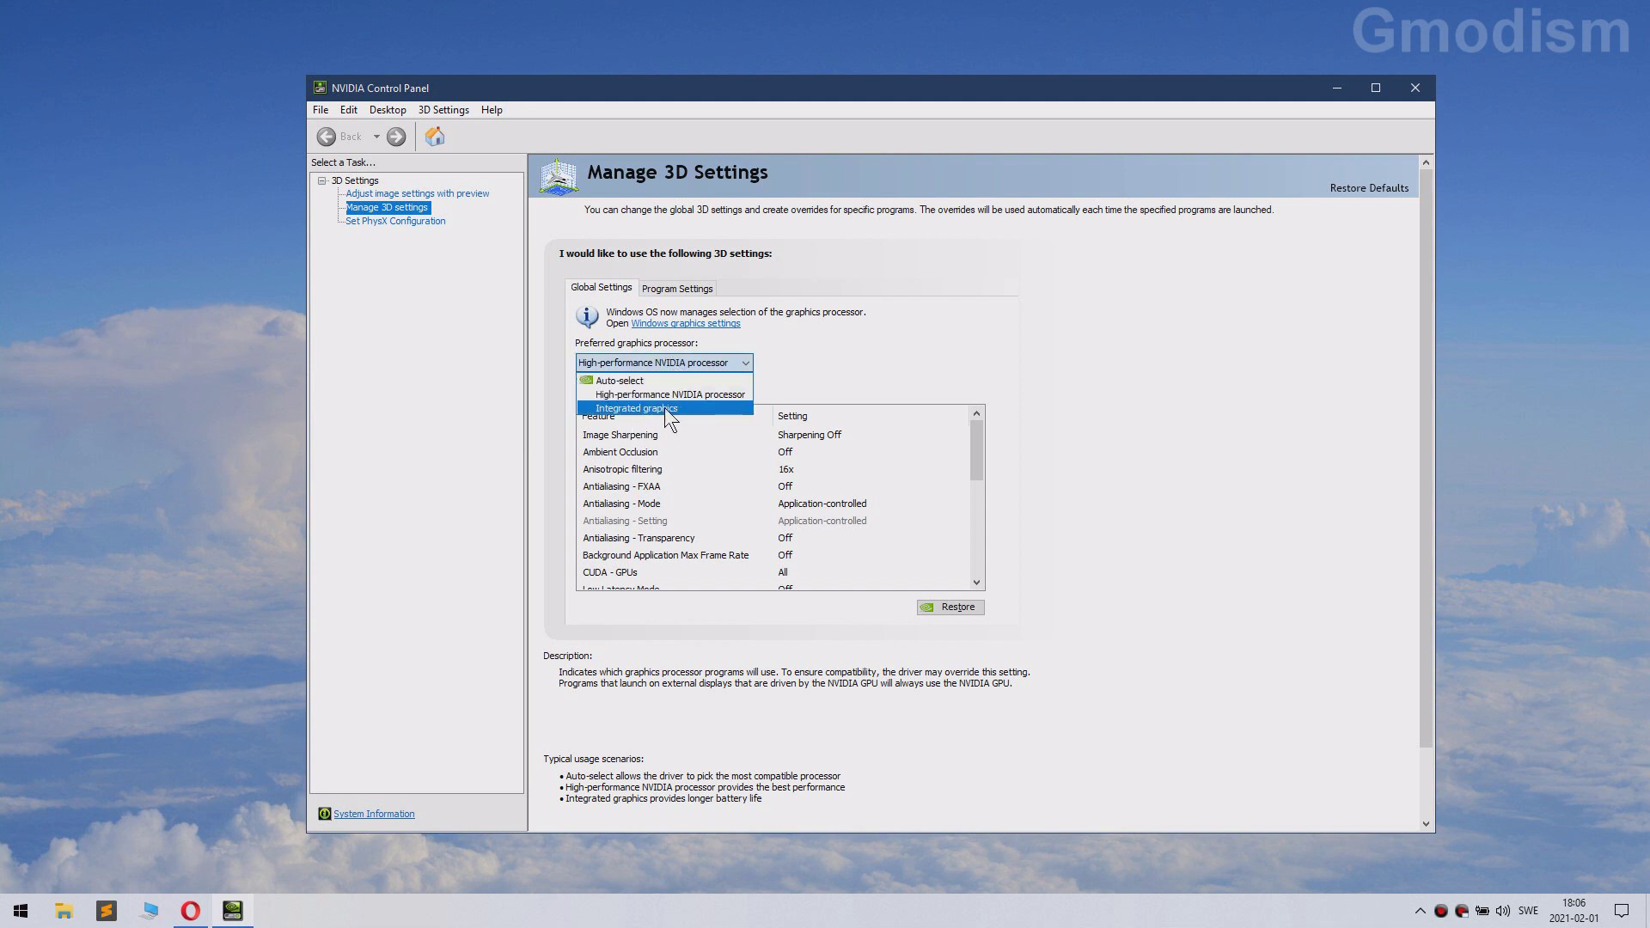
{"action": "left_click", "coordinate": [694, 383]}
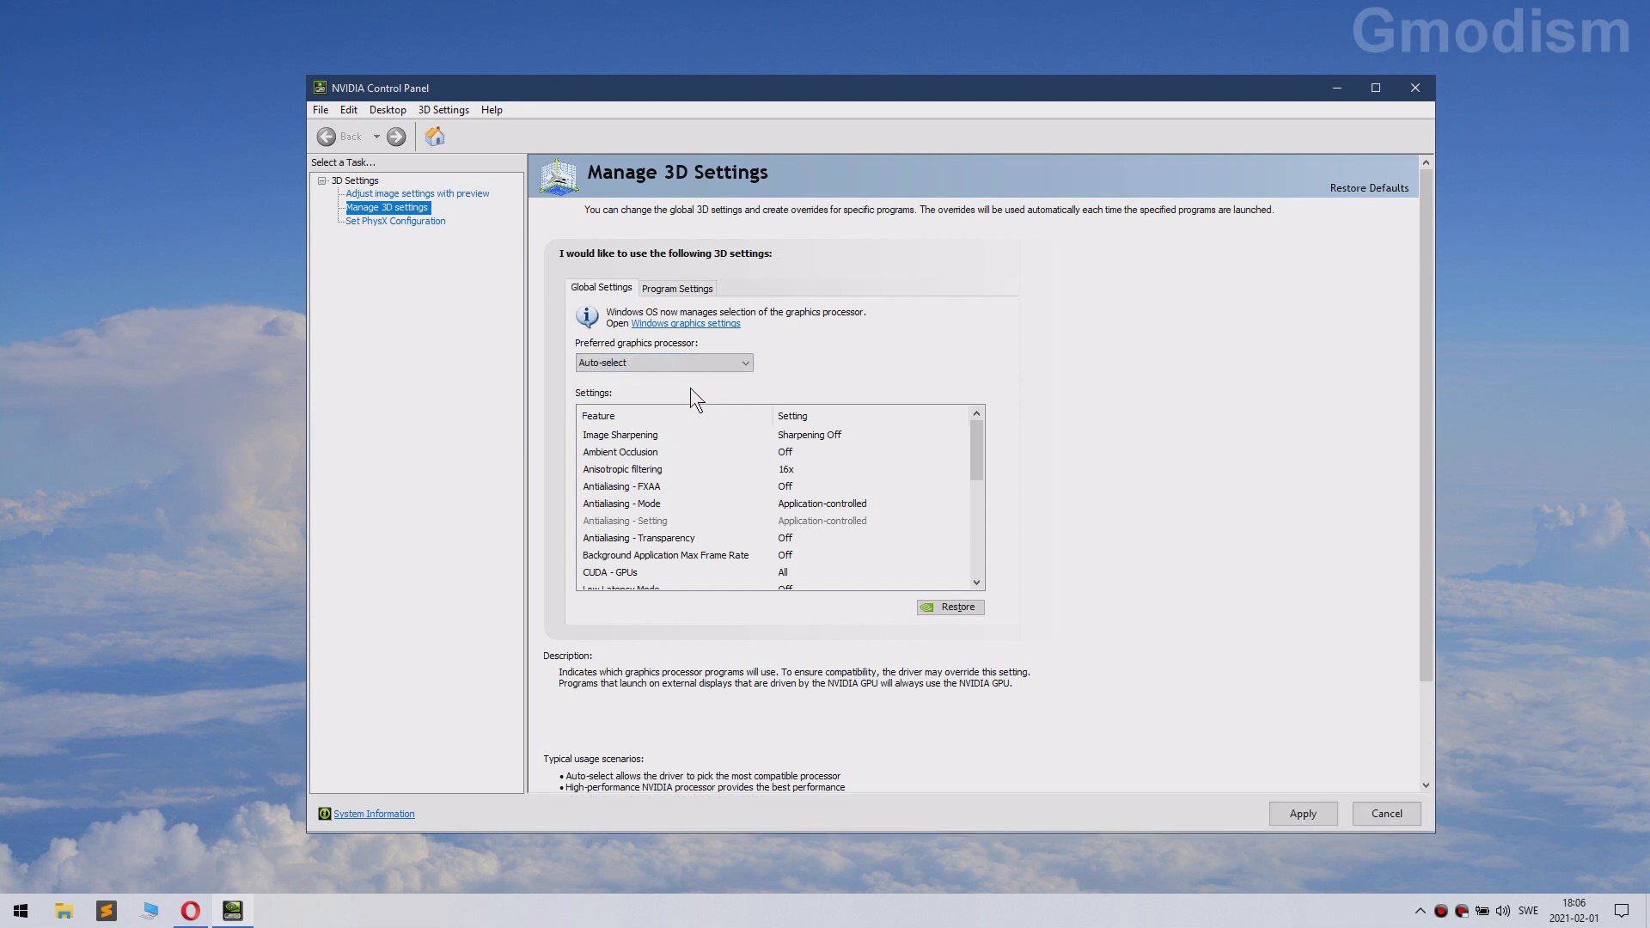
{"action": "left_click", "coordinate": [703, 362]}
{"action": "left_click", "coordinate": [706, 396]}
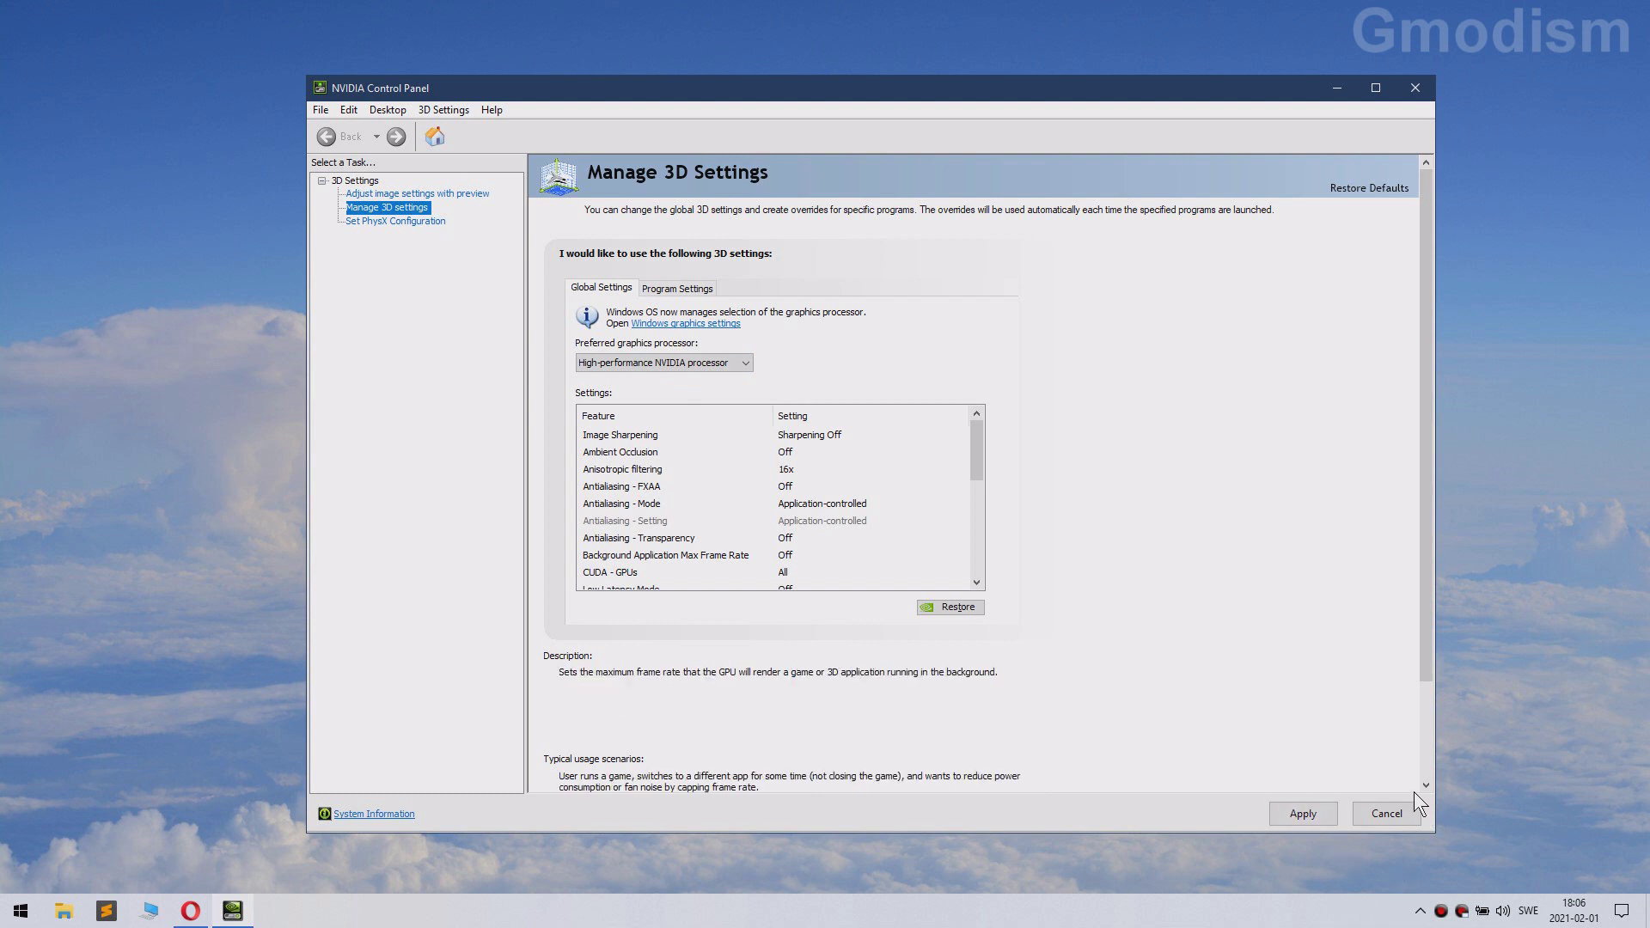
{"action": "left_click", "coordinate": [1403, 817]}
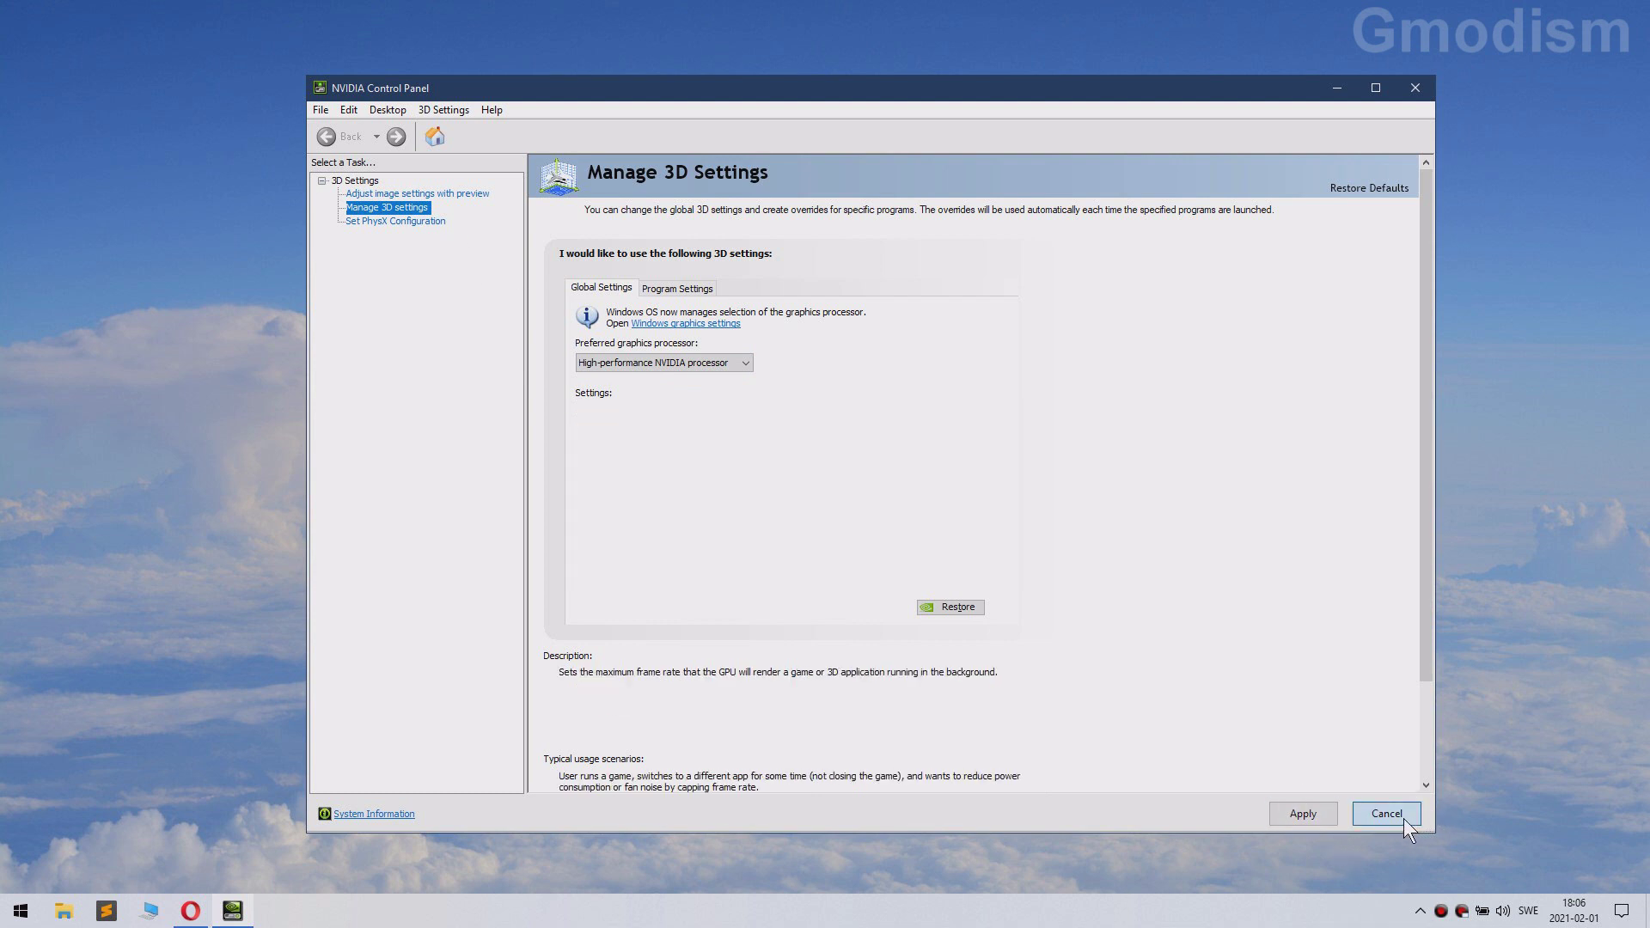
{"action": "left_click", "coordinate": [401, 223]}
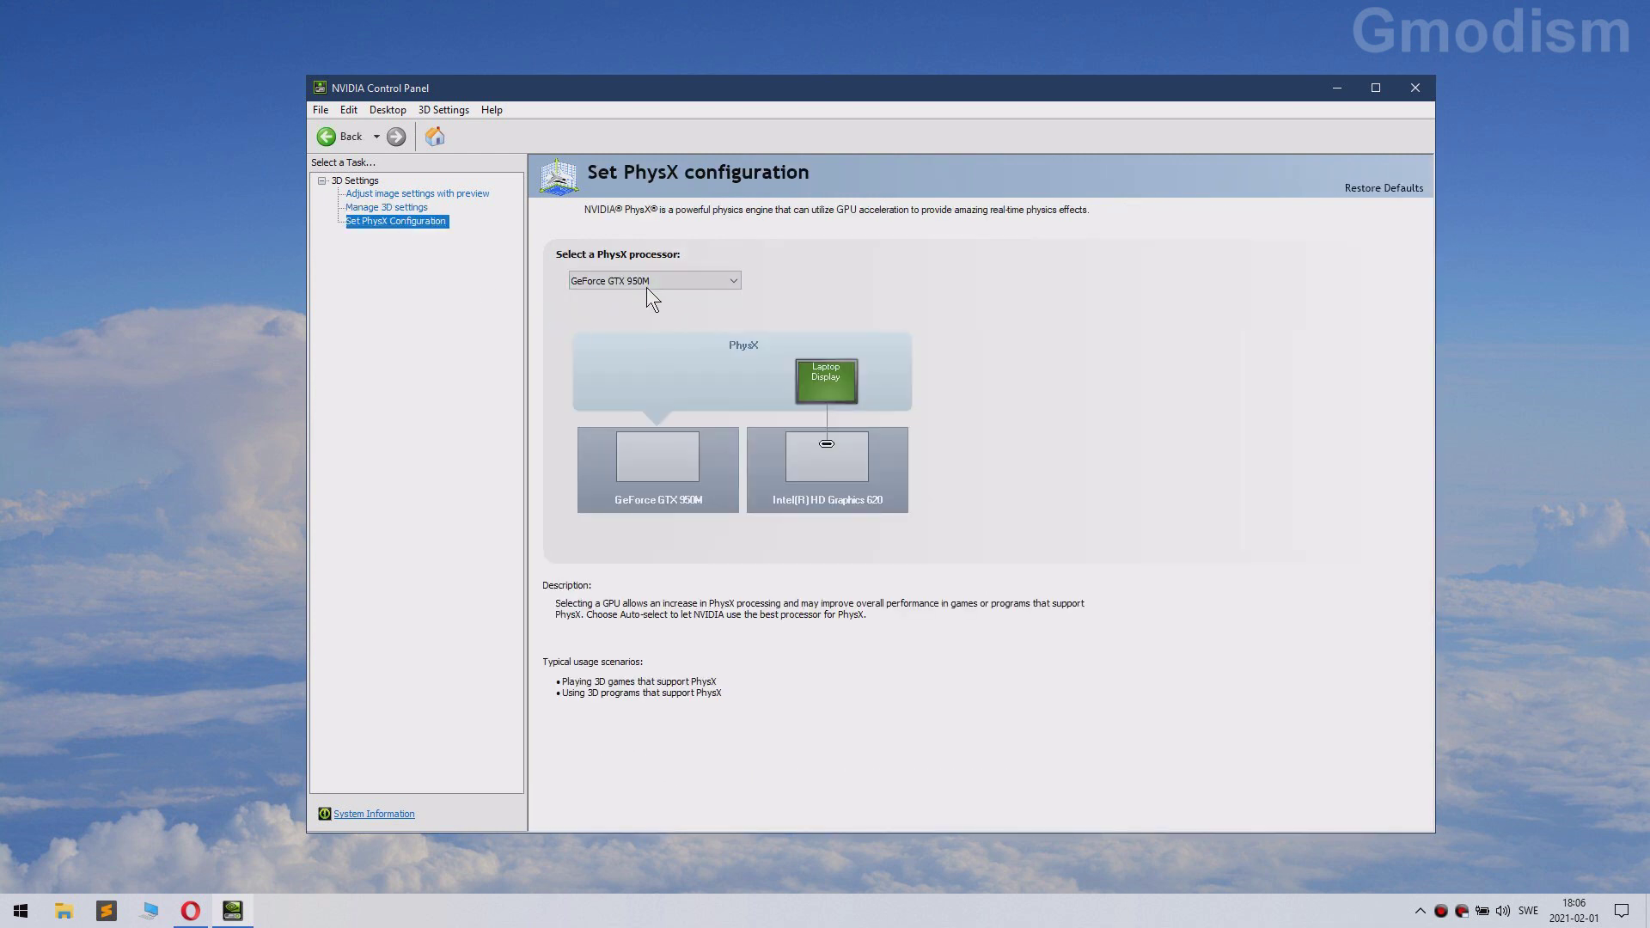
- Go back to the Manage 3D Settings page, then close NVIDIA Control Panel
{"action": "left_click", "coordinate": [387, 209]}
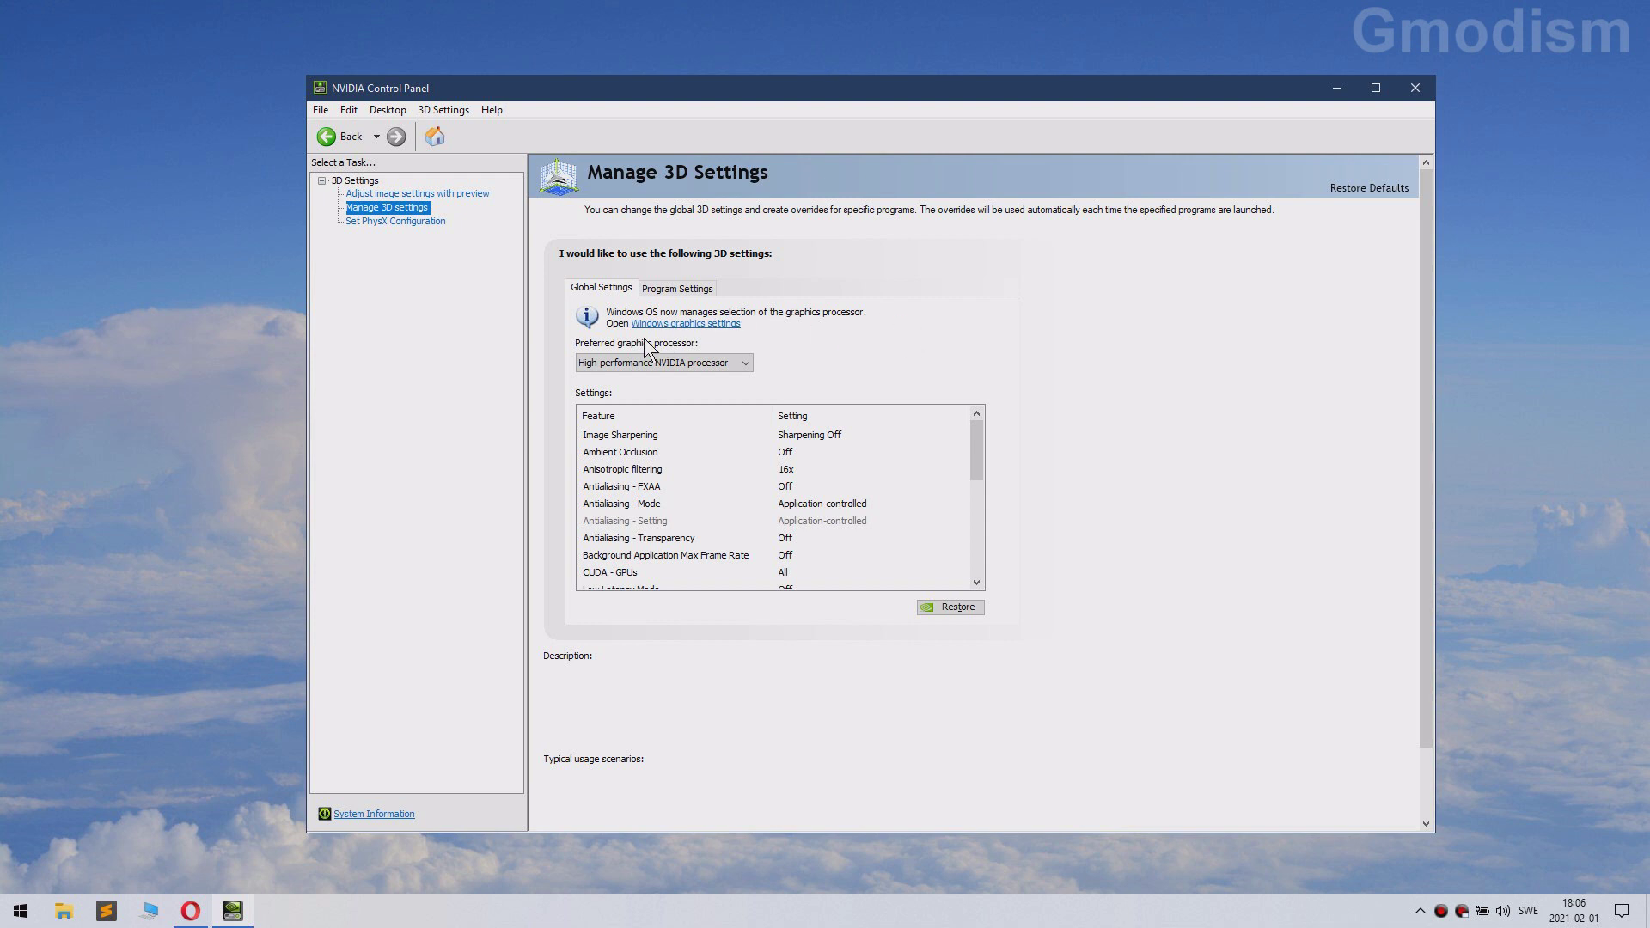
{"action": "left_click", "coordinate": [1407, 85]}
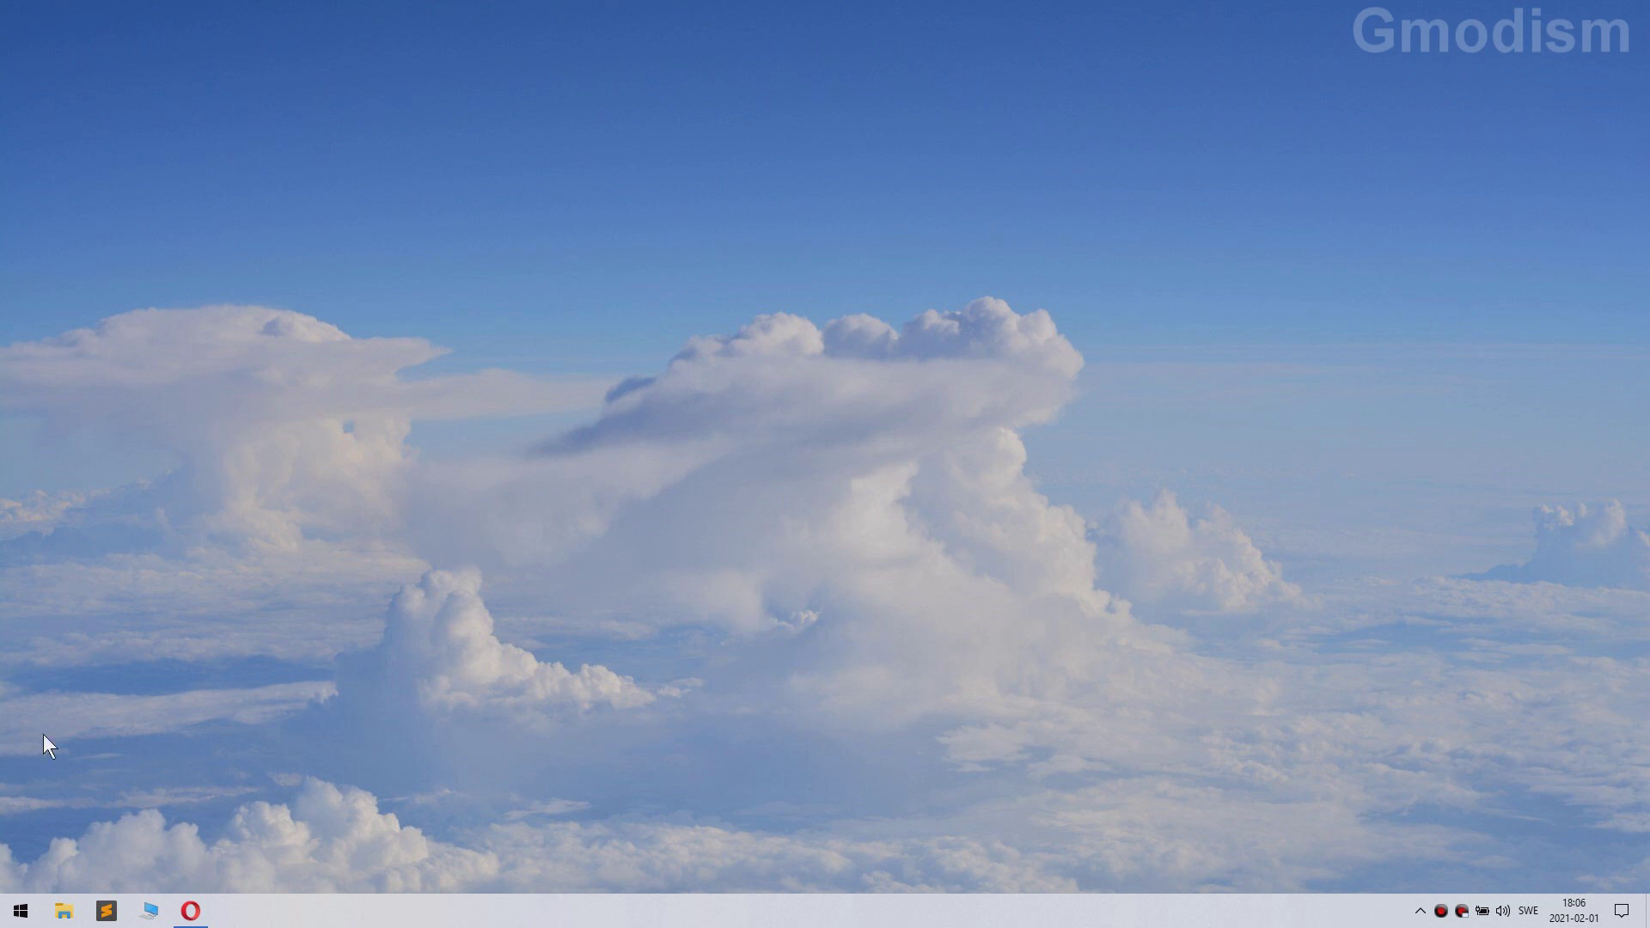
- Open Settings from the Start right-click menu and go to System > Display > Graphics settings
{"action": "right_click", "coordinate": [39, 916]}
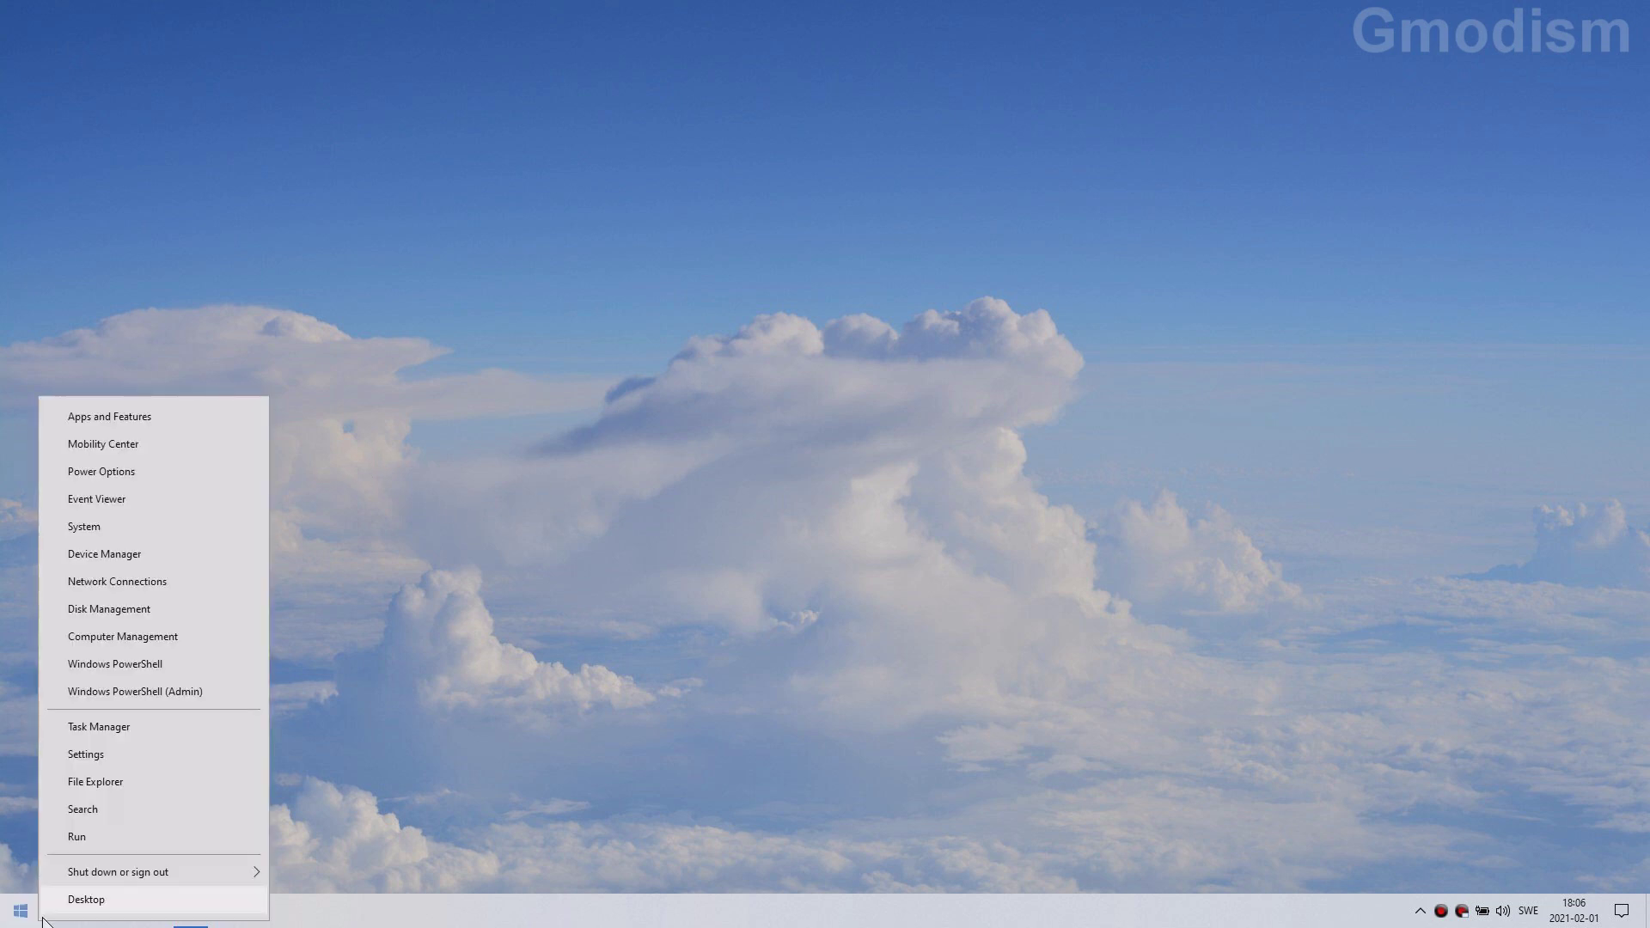
{"action": "left_click", "coordinate": [91, 744]}
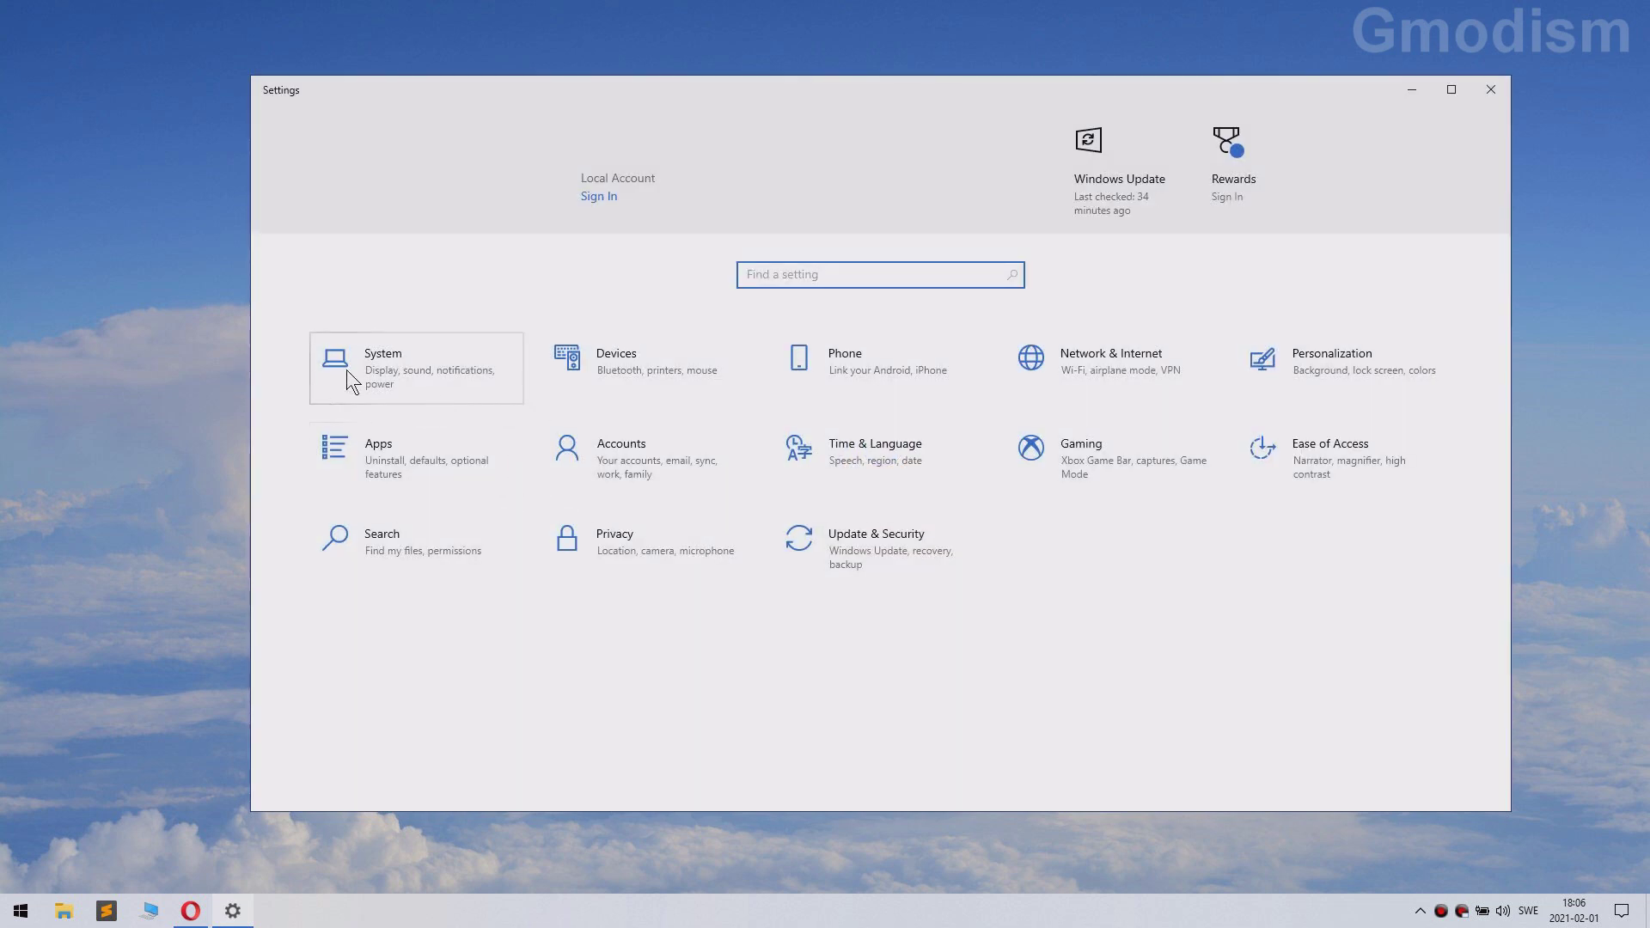
{"action": "left_click", "coordinate": [347, 370]}
{"action": "scroll", "coordinate": [394, 584], "scroll_direction": "down", "scroll_amount": 2}
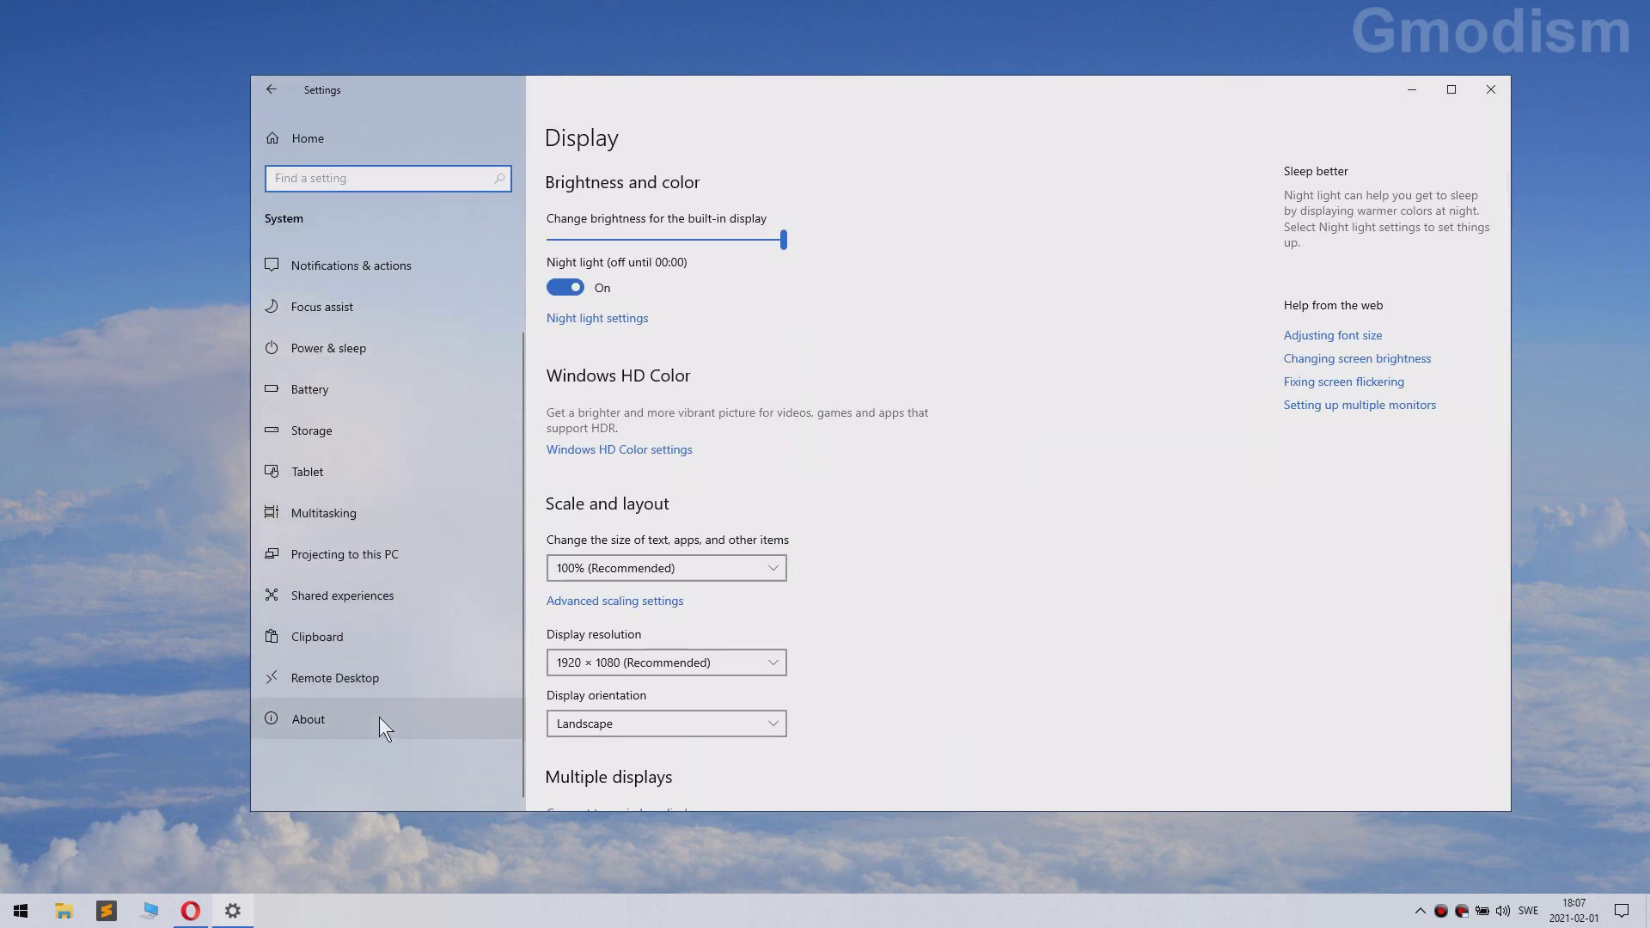
{"action": "scroll", "coordinate": [339, 552], "scroll_direction": "up", "scroll_amount": 2}
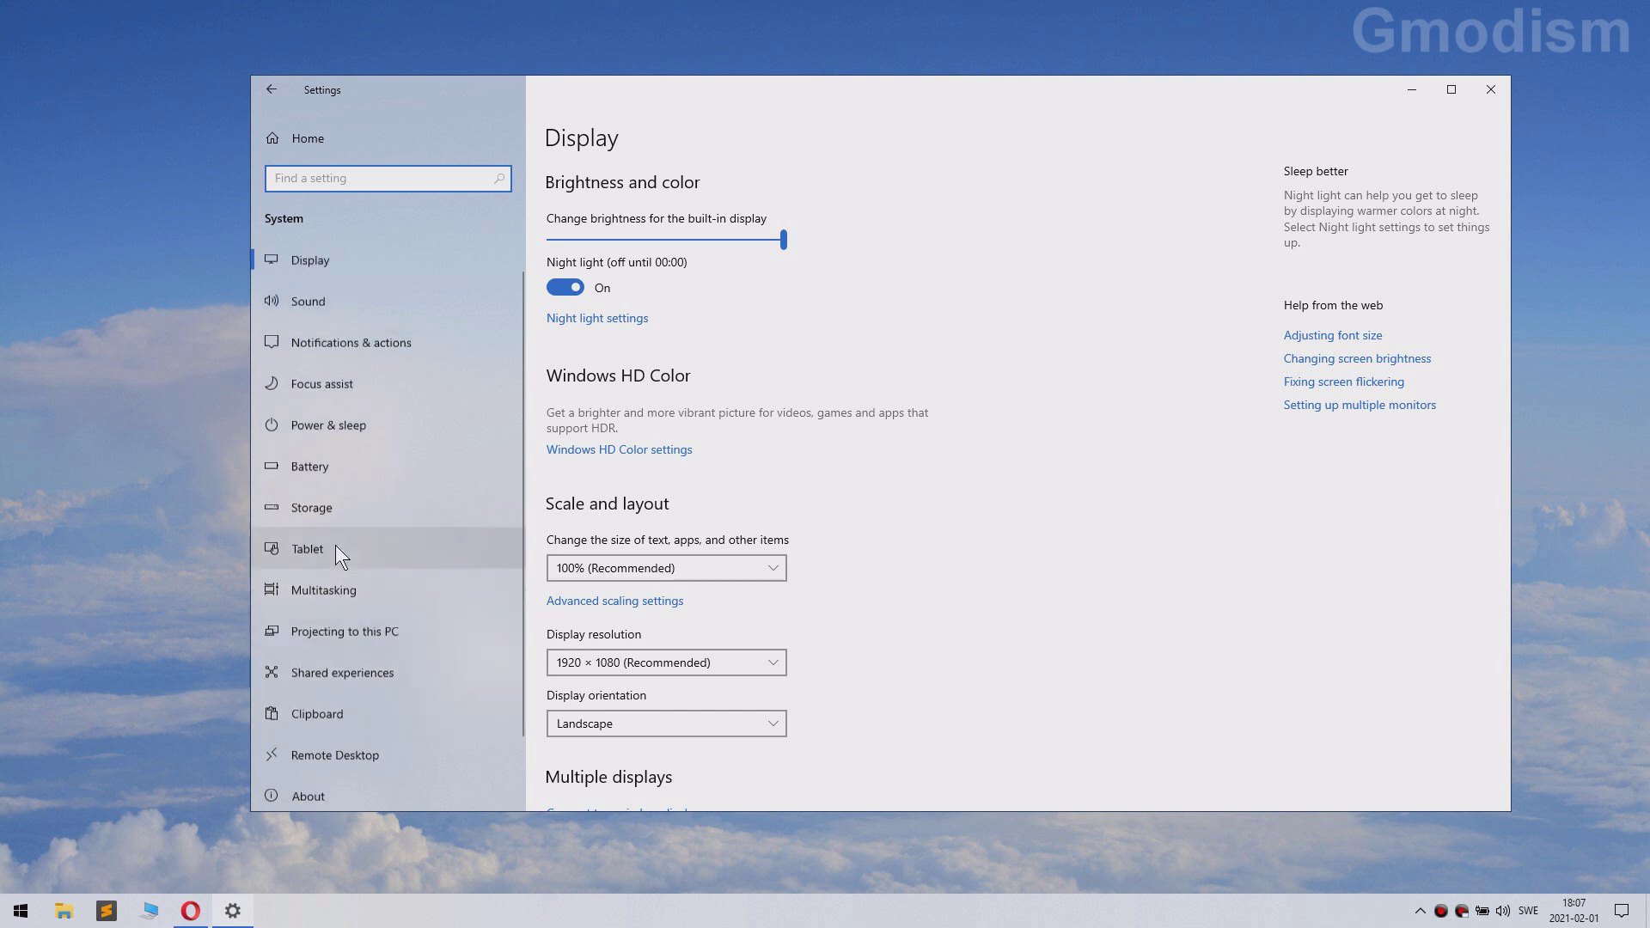
{"action": "scroll", "coordinate": [632, 555], "scroll_direction": "down", "scroll_amount": 3}
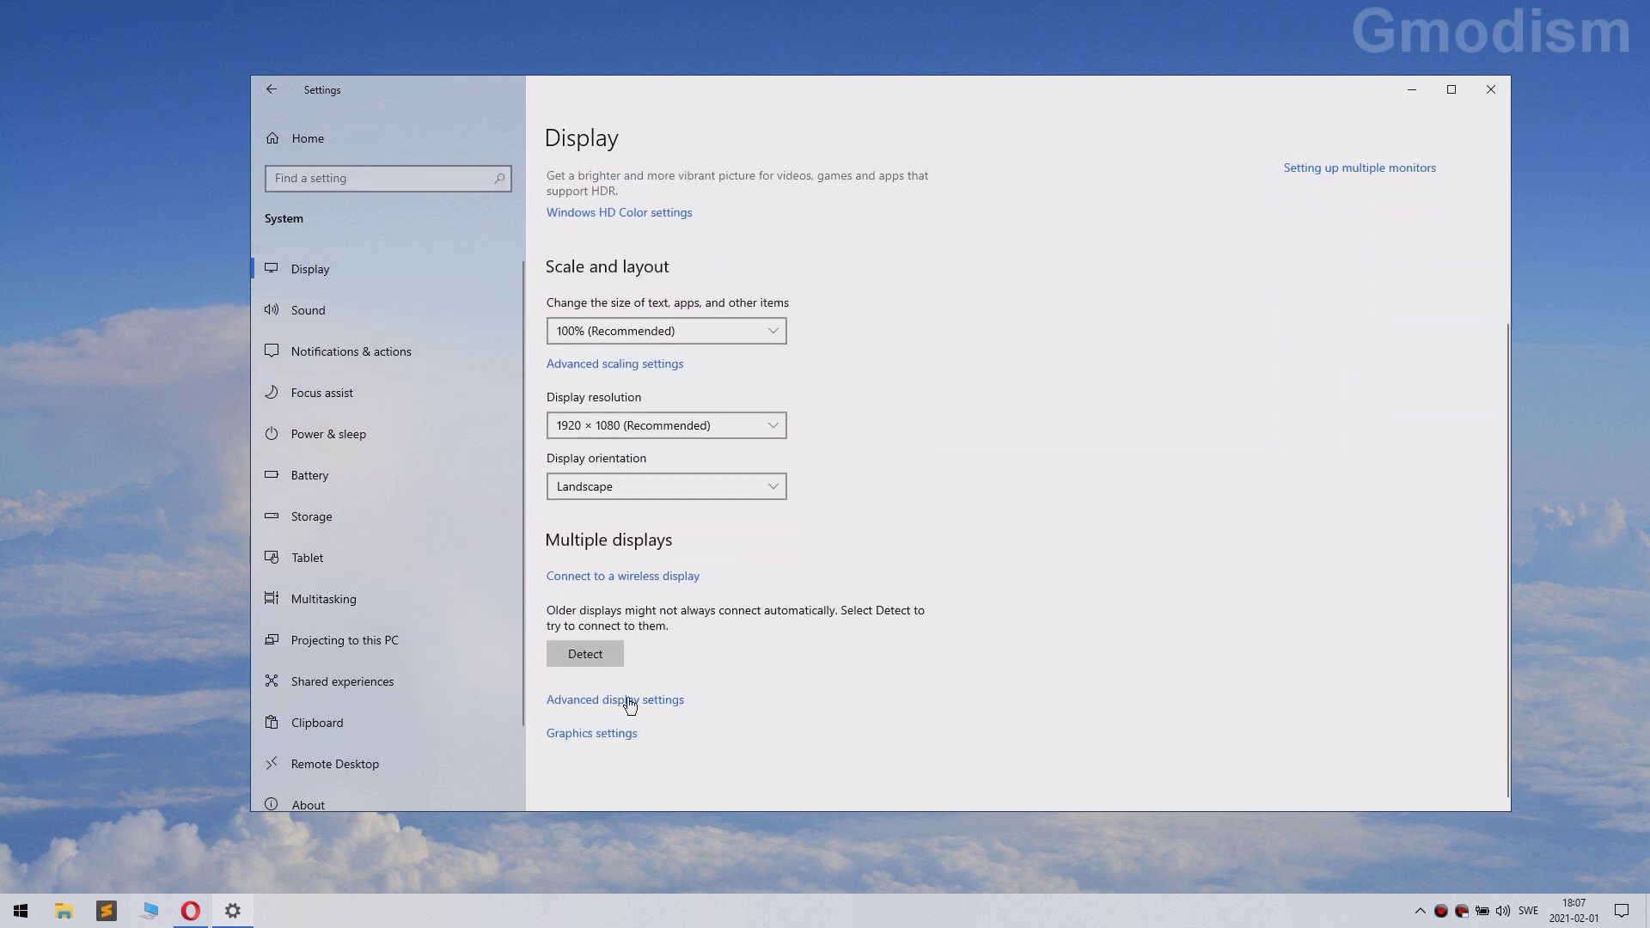
{"action": "left_click", "coordinate": [593, 735]}
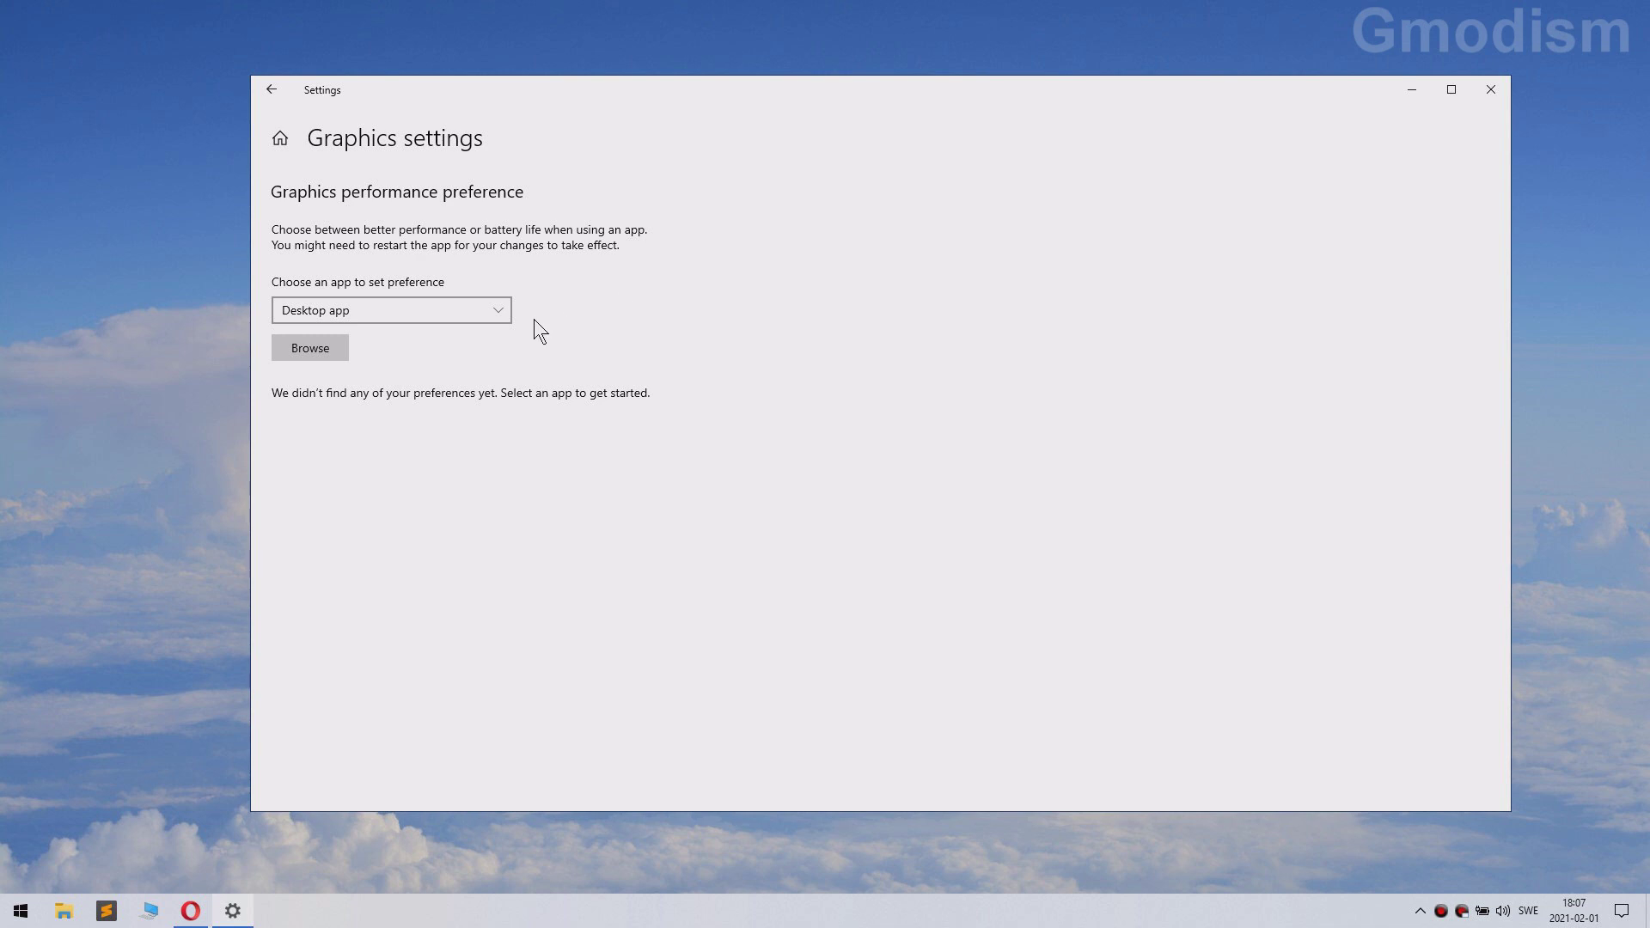
{"action": "left_click", "coordinate": [449, 308]}
{"action": "left_click", "coordinate": [449, 308]}
{"action": "left_click", "coordinate": [358, 314]}
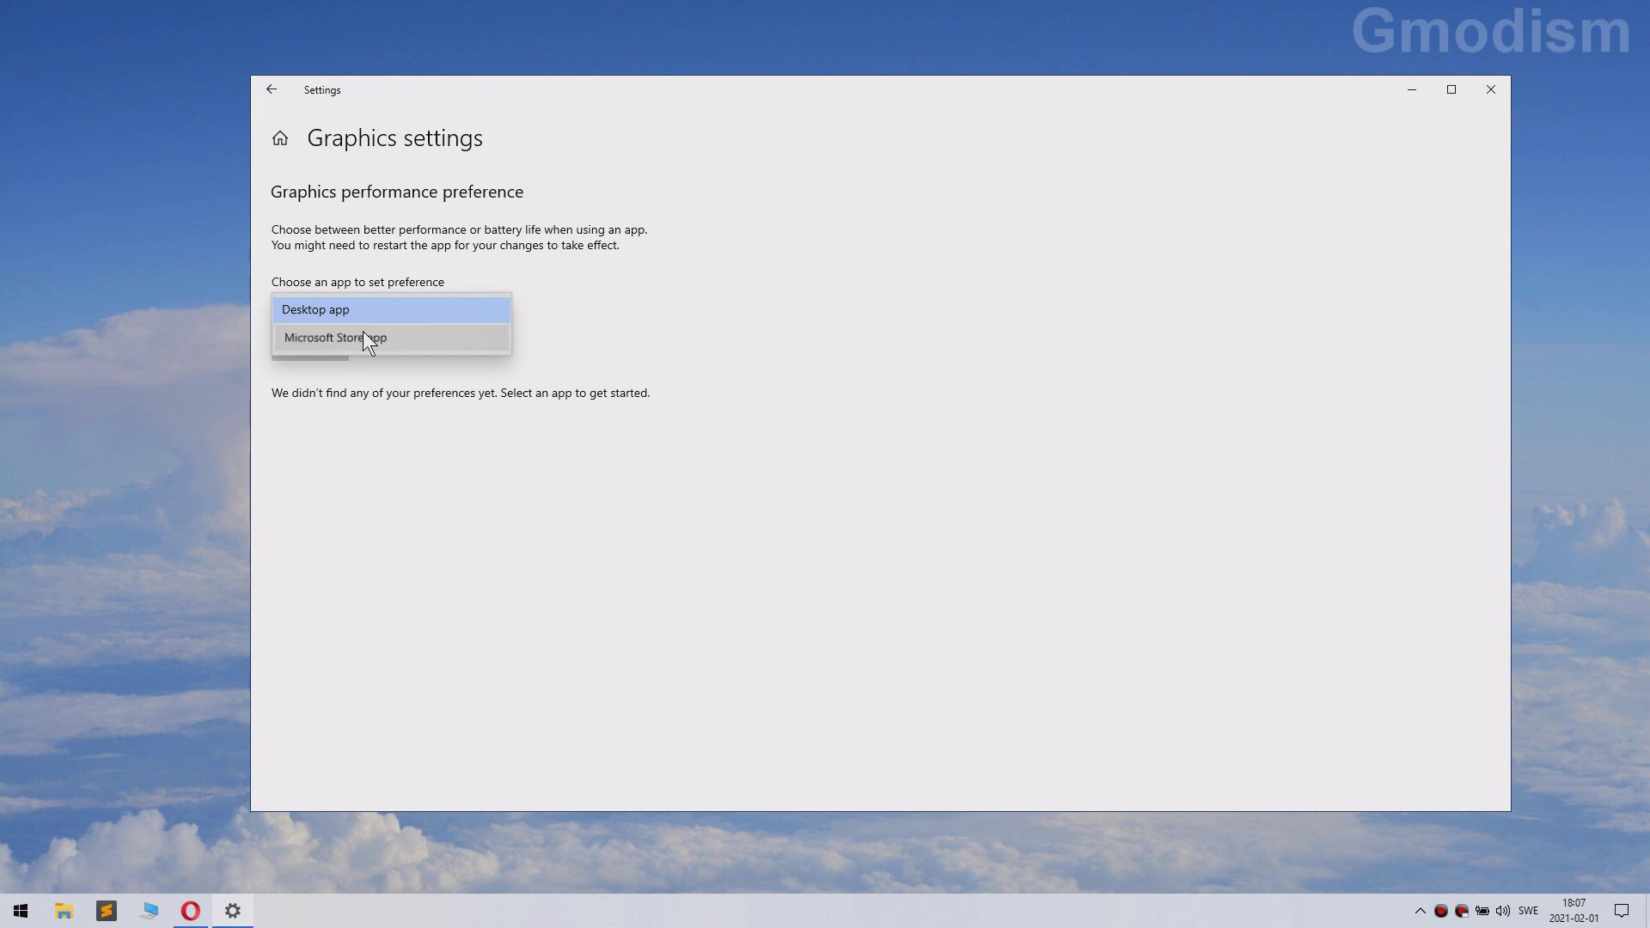
{"action": "left_click", "coordinate": [363, 332]}
{"action": "left_click", "coordinate": [375, 353]}
{"action": "left_click", "coordinate": [688, 373]}
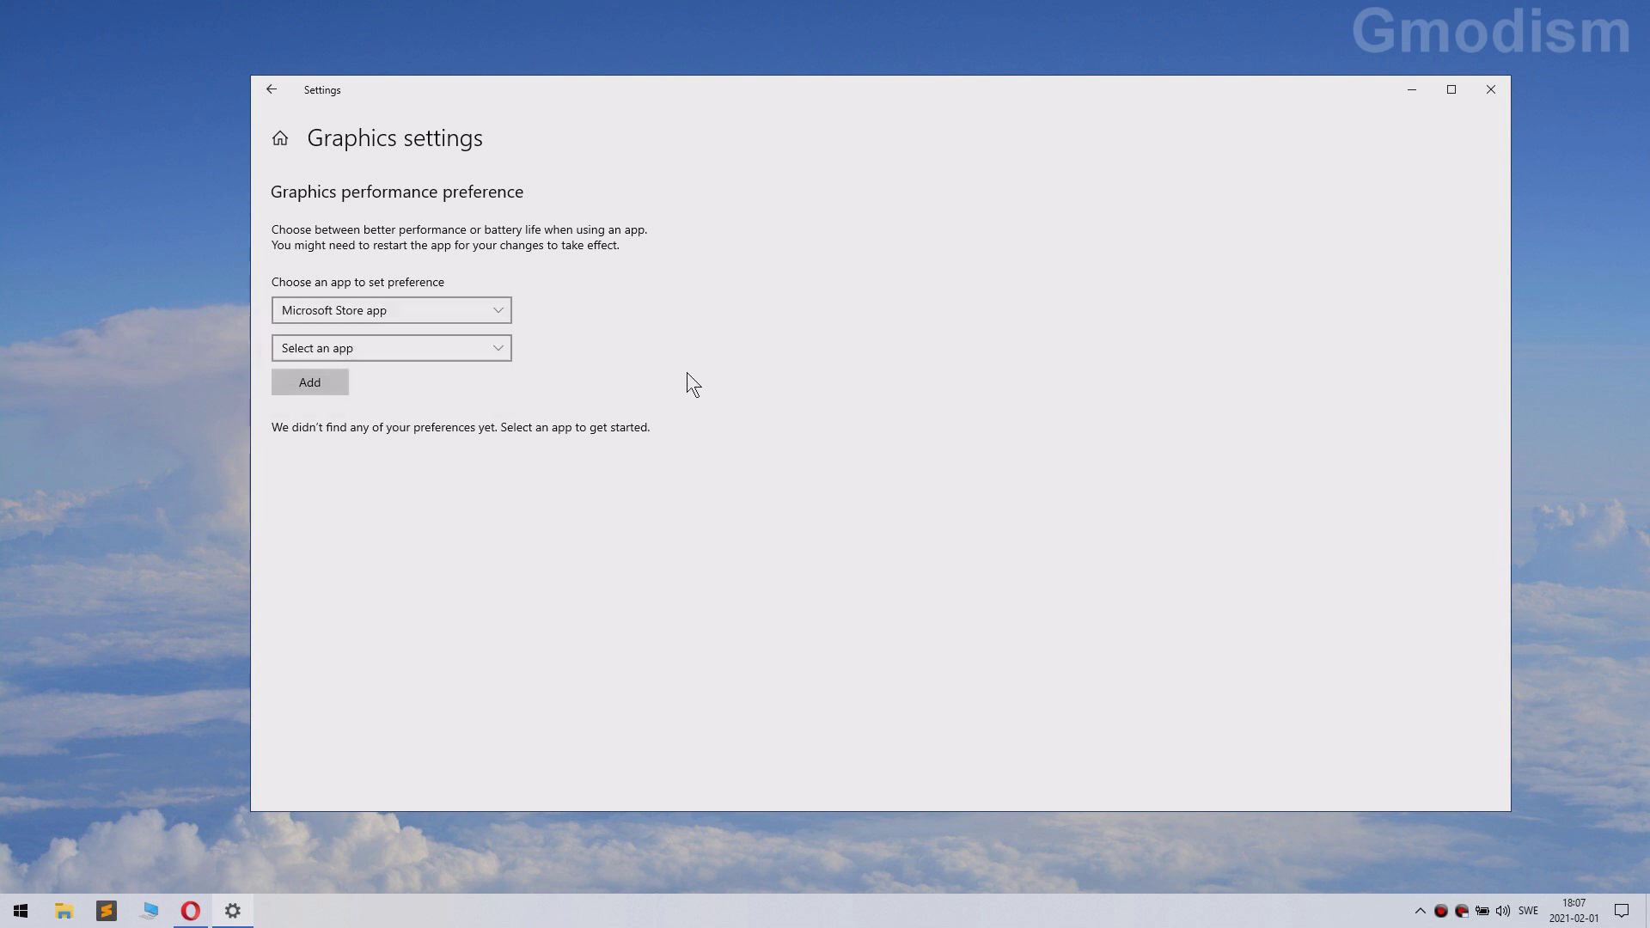
{"action": "left_click", "coordinate": [412, 313]}
{"action": "left_click", "coordinate": [356, 290]}
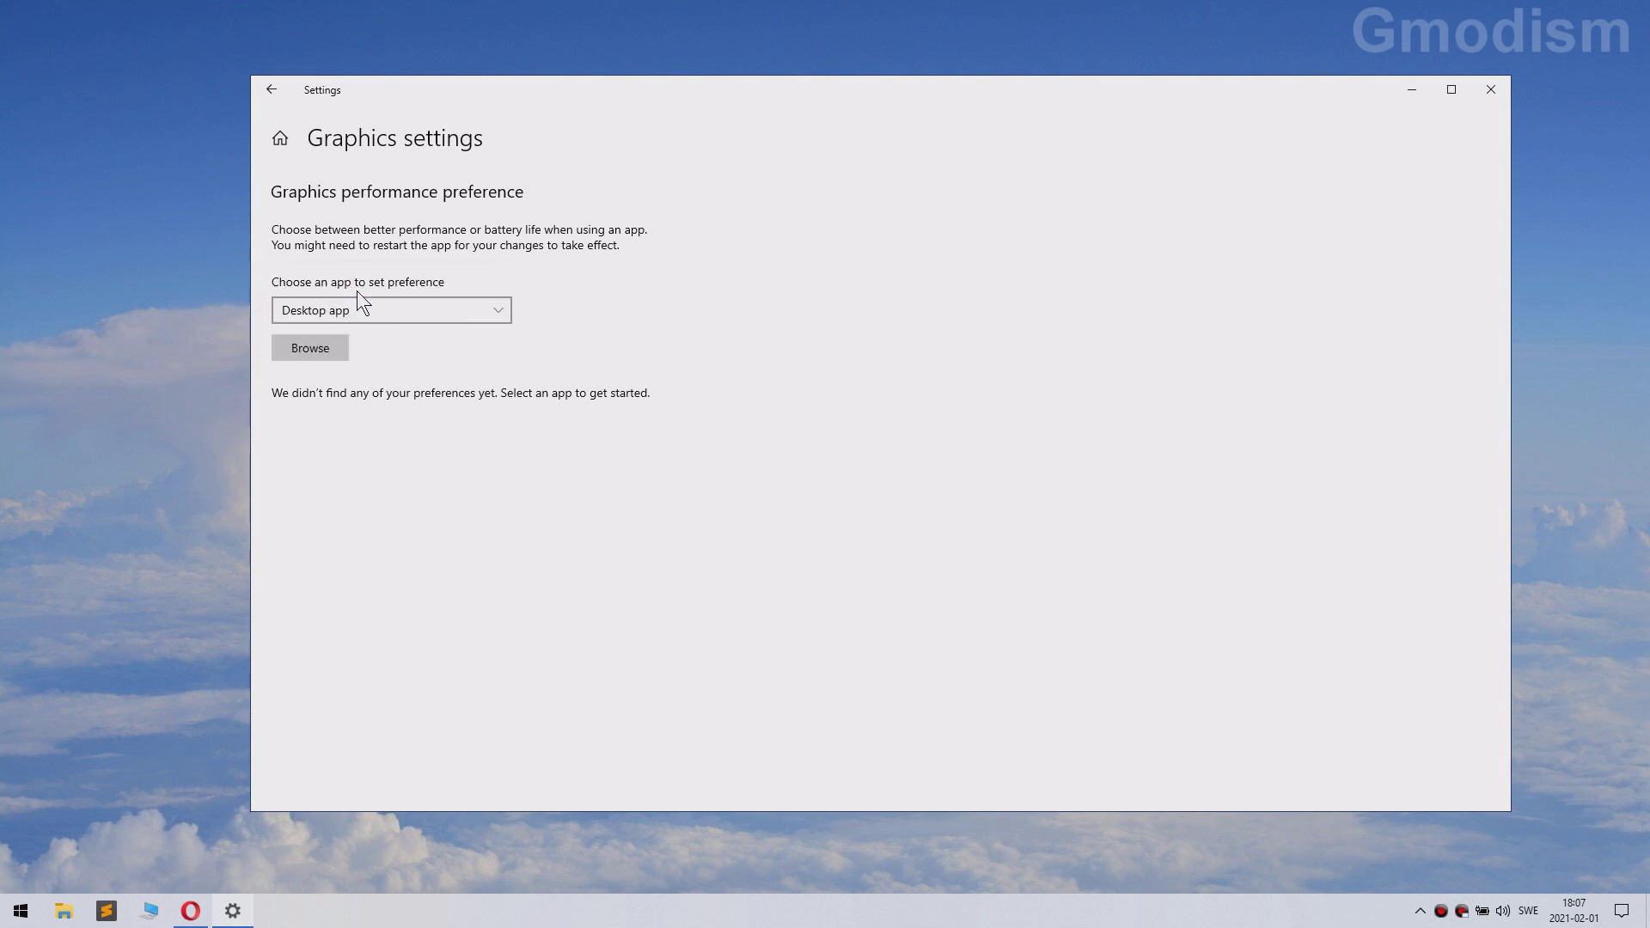
- Browse into the From The Depths folder and add From_The_Depths.exe to the graphics preference list
{"action": "left_click", "coordinate": [325, 344]}
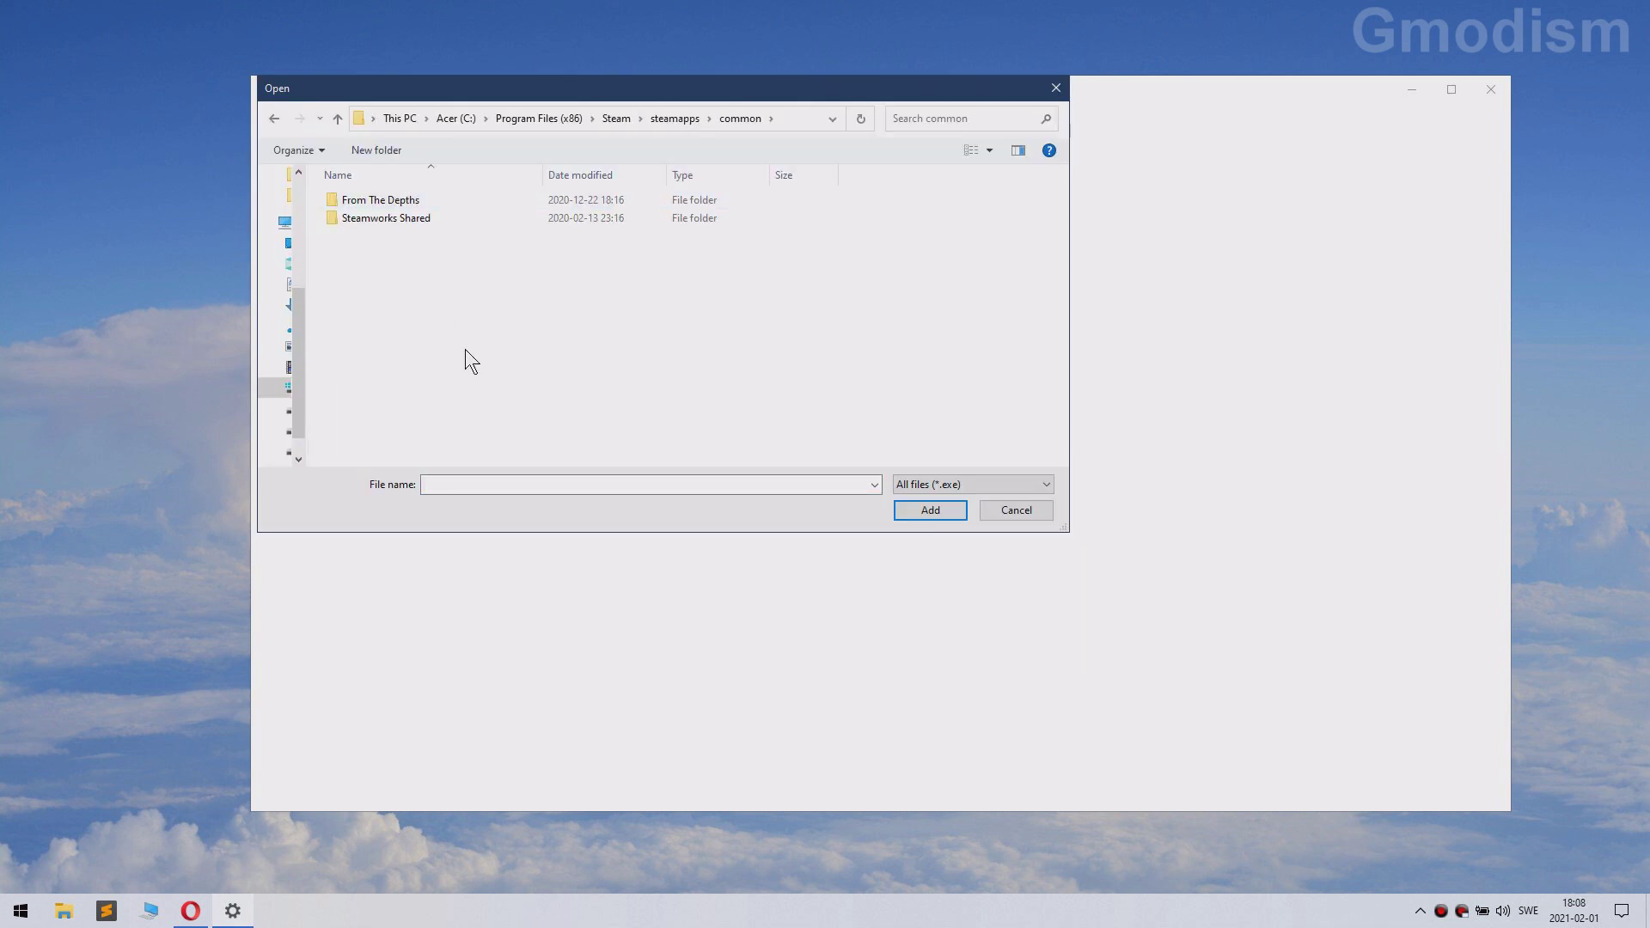
{"action": "double_click", "coordinate": [404, 200]}
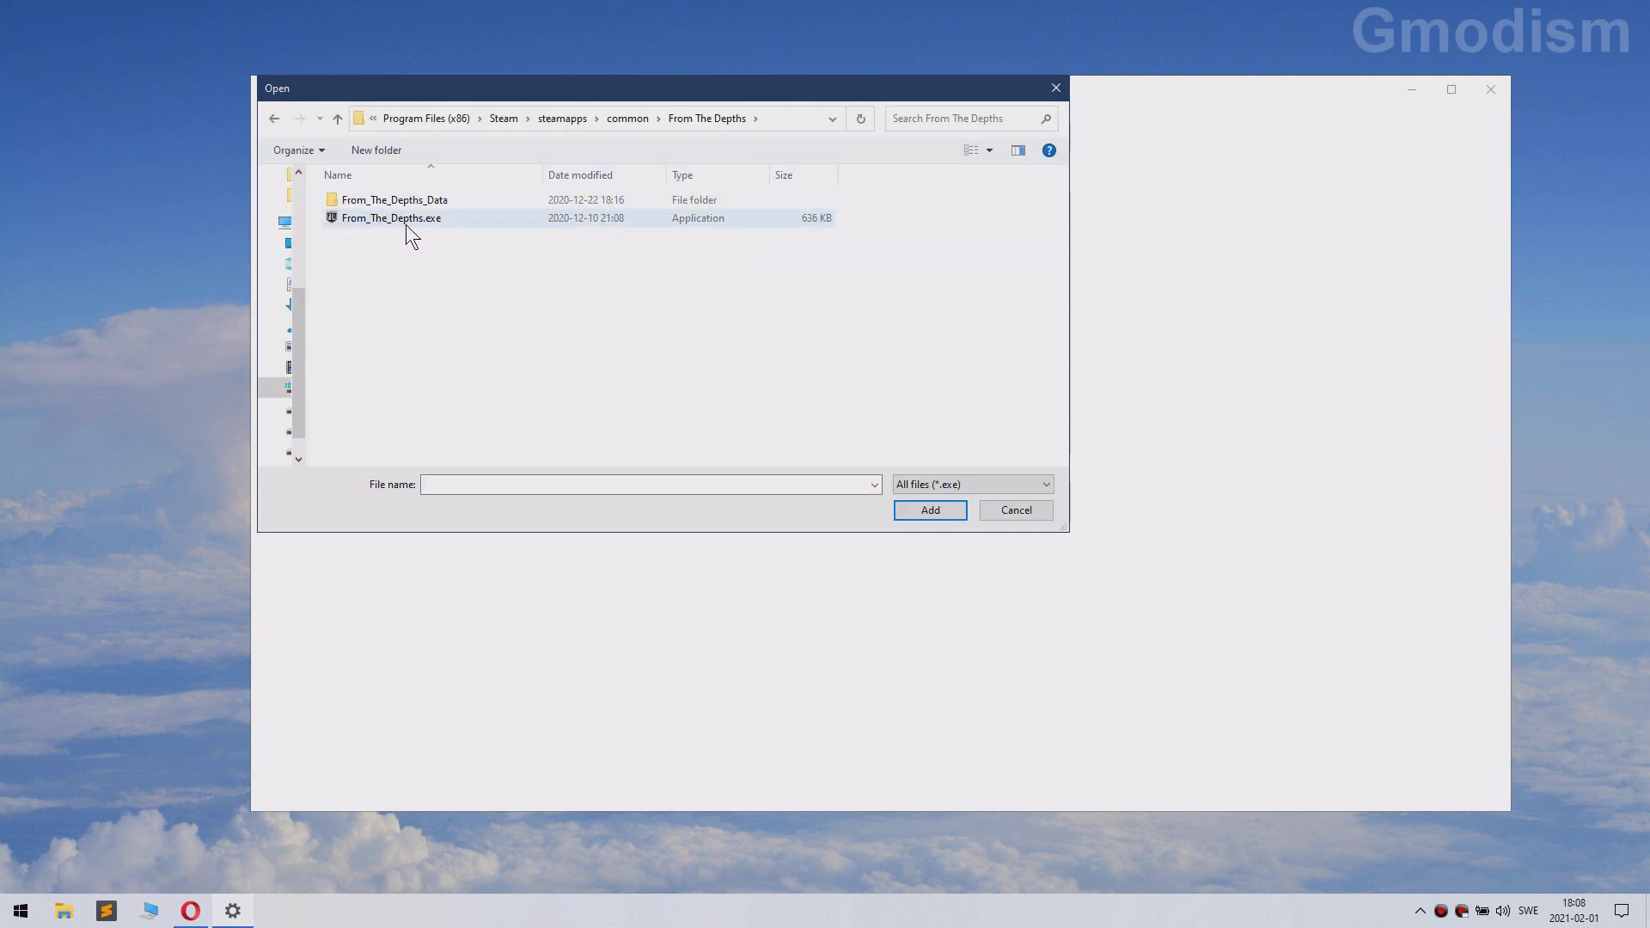
{"action": "left_click", "coordinate": [406, 224]}
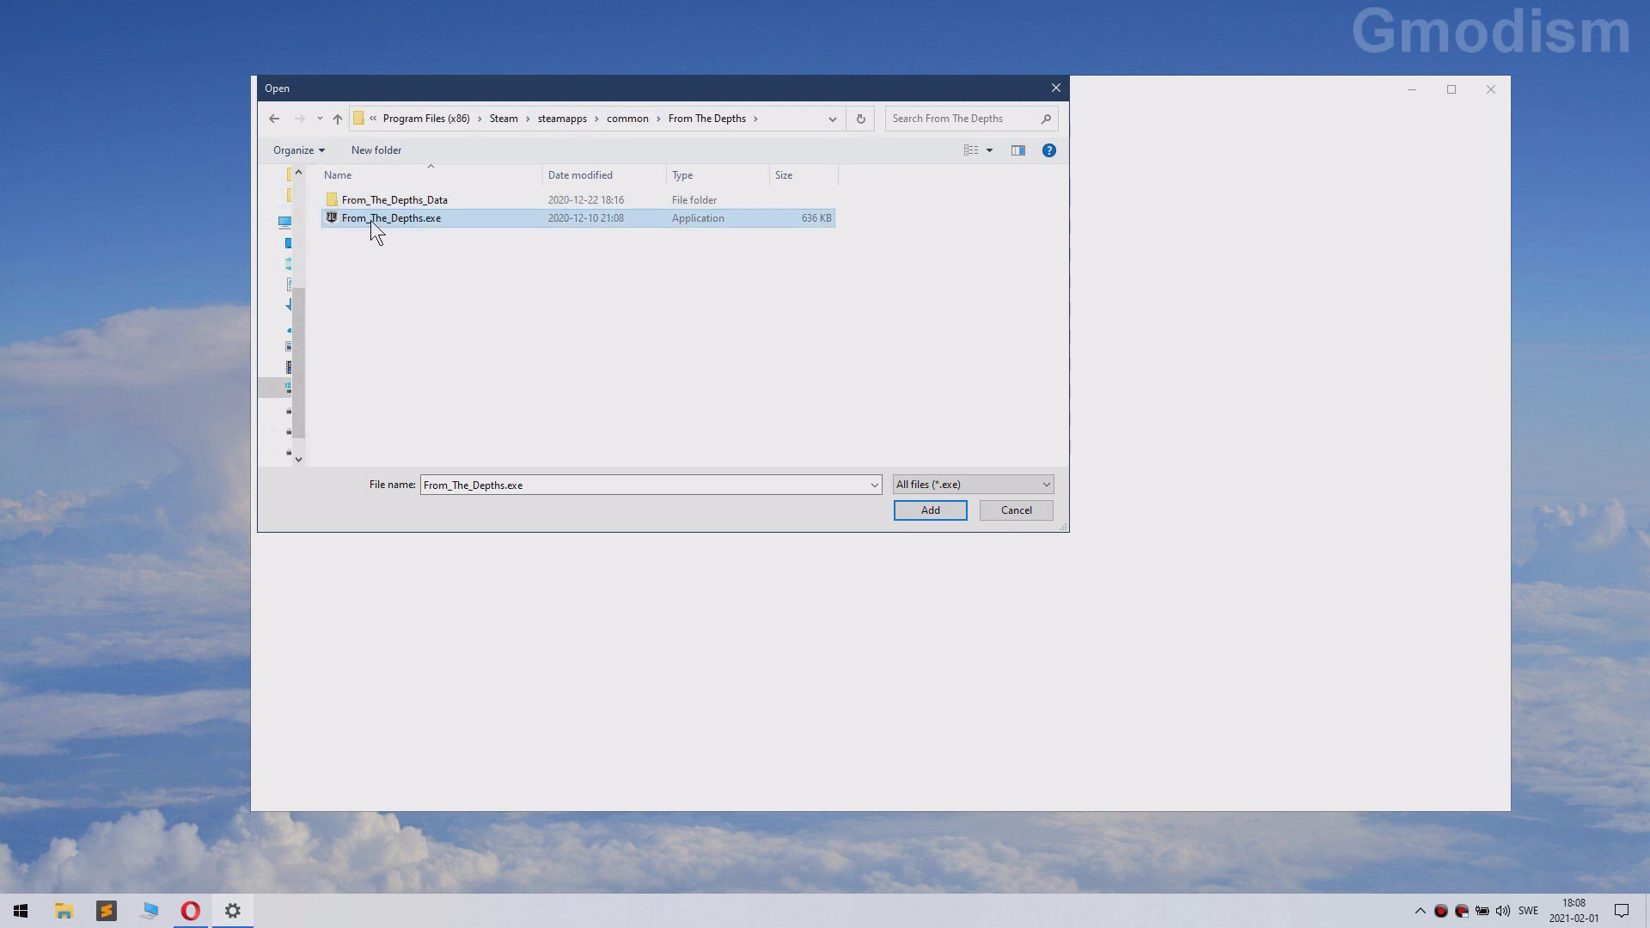
{"action": "left_click", "coordinate": [937, 510]}
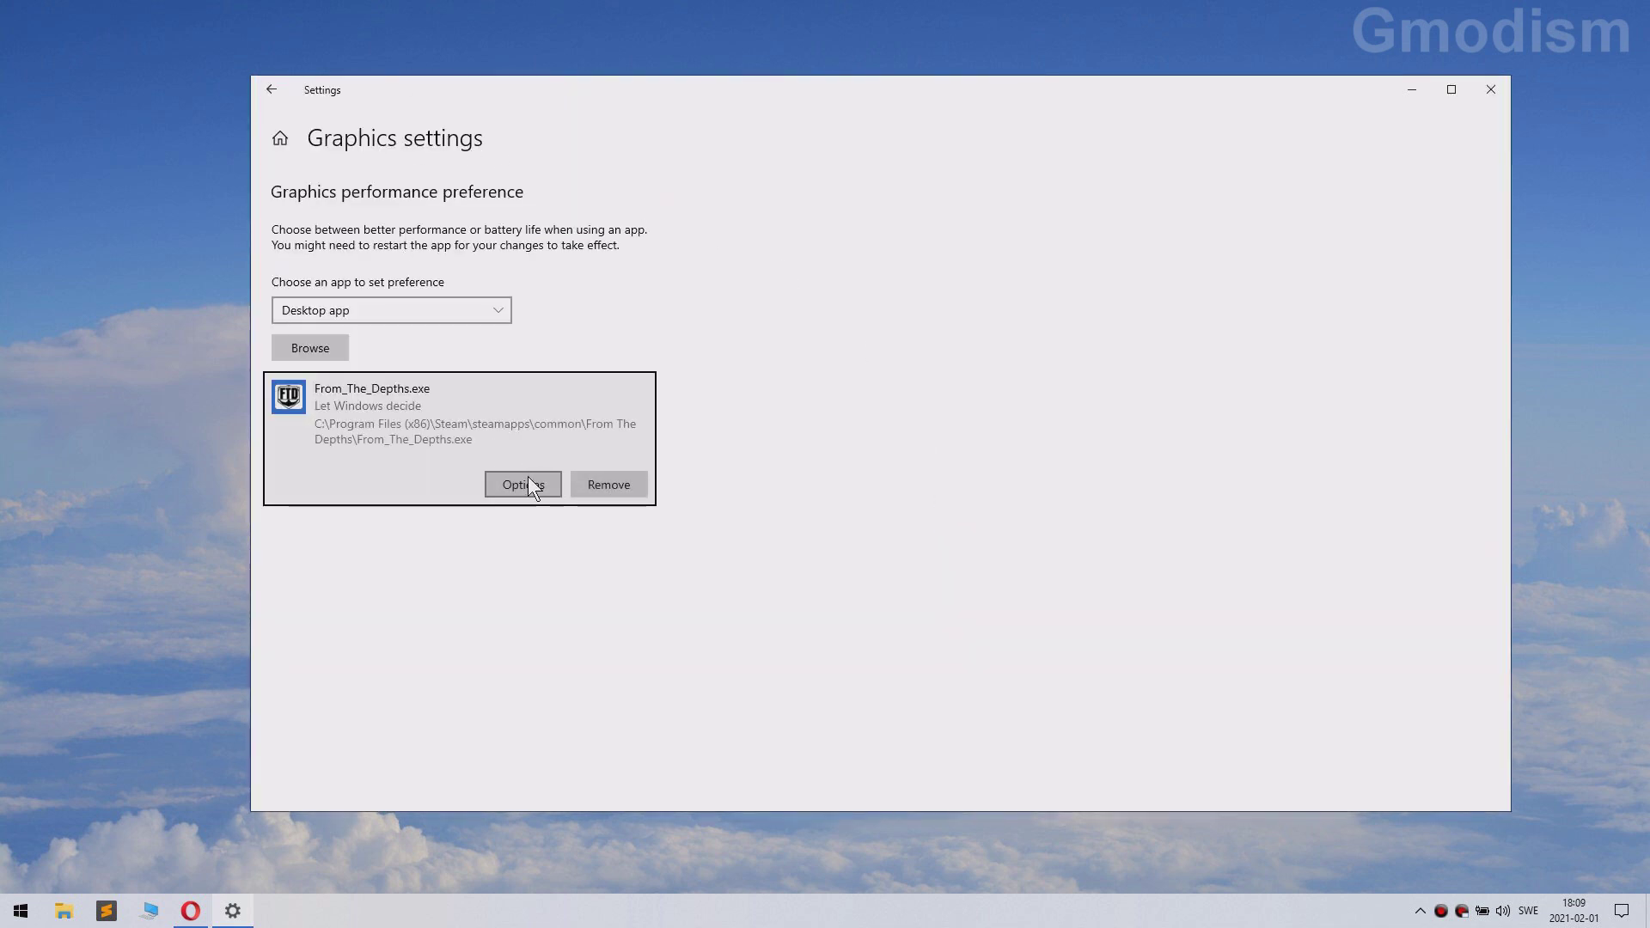
- Set From_The_Depths.exe to High performance (NVIDIA GeForce GTX 950M) and save
{"action": "left_click", "coordinate": [529, 484]}
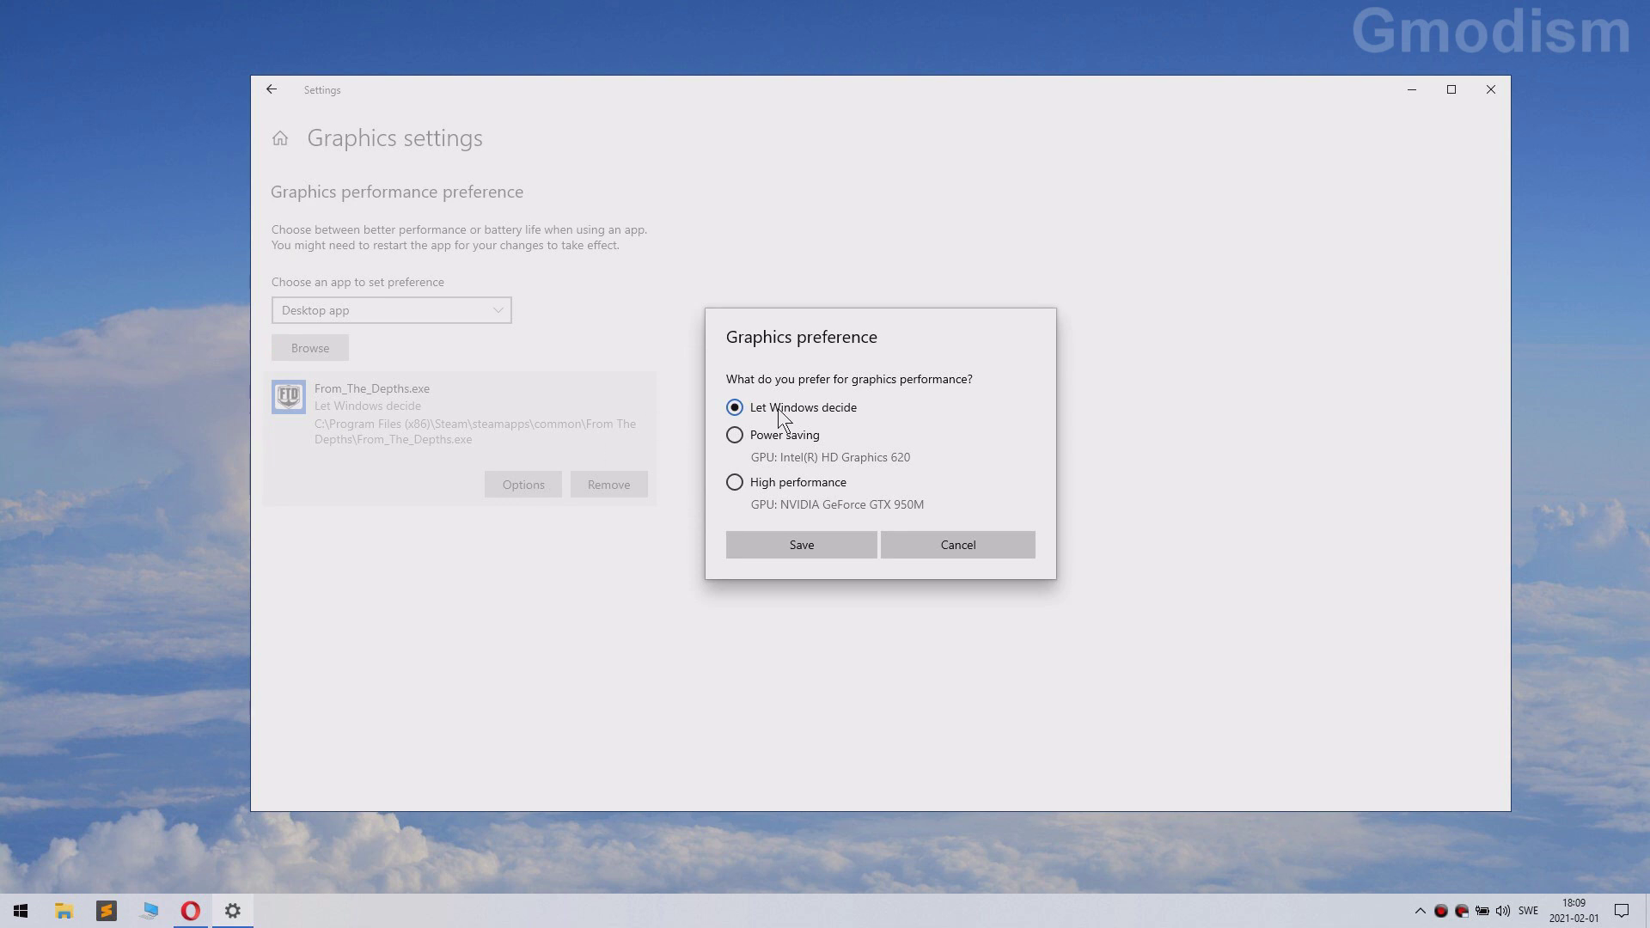
{"action": "left_click", "coordinate": [735, 483]}
{"action": "left_click", "coordinate": [798, 545]}
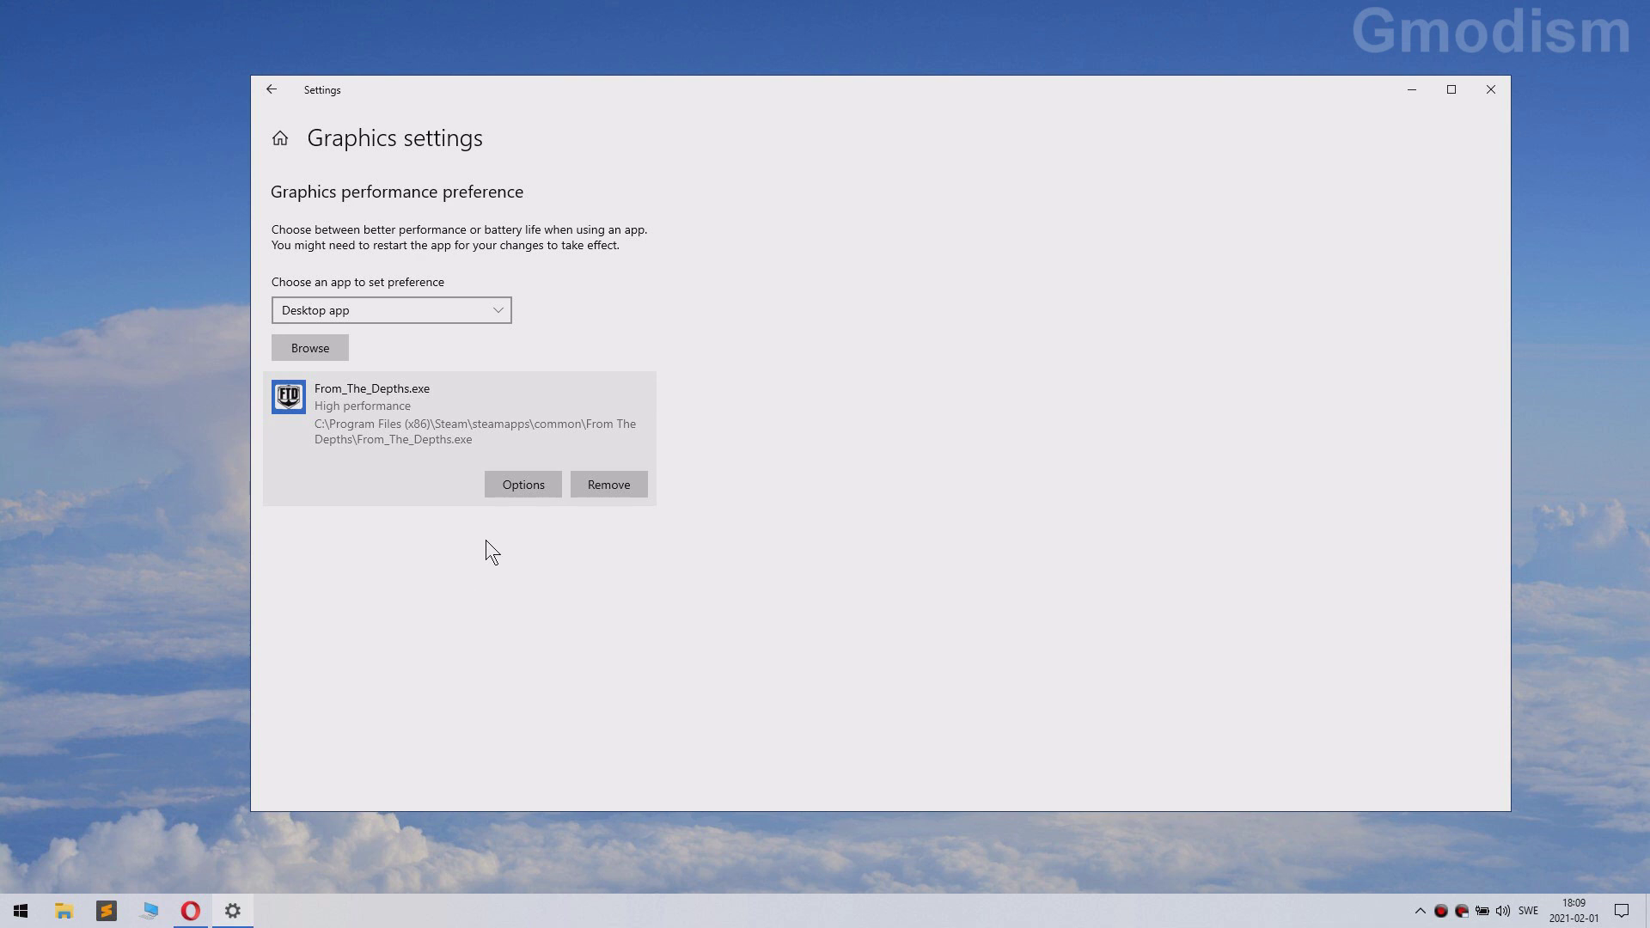
- Close the Settings window, leaving the desktop clear
{"action": "left_click", "coordinate": [1503, 89]}
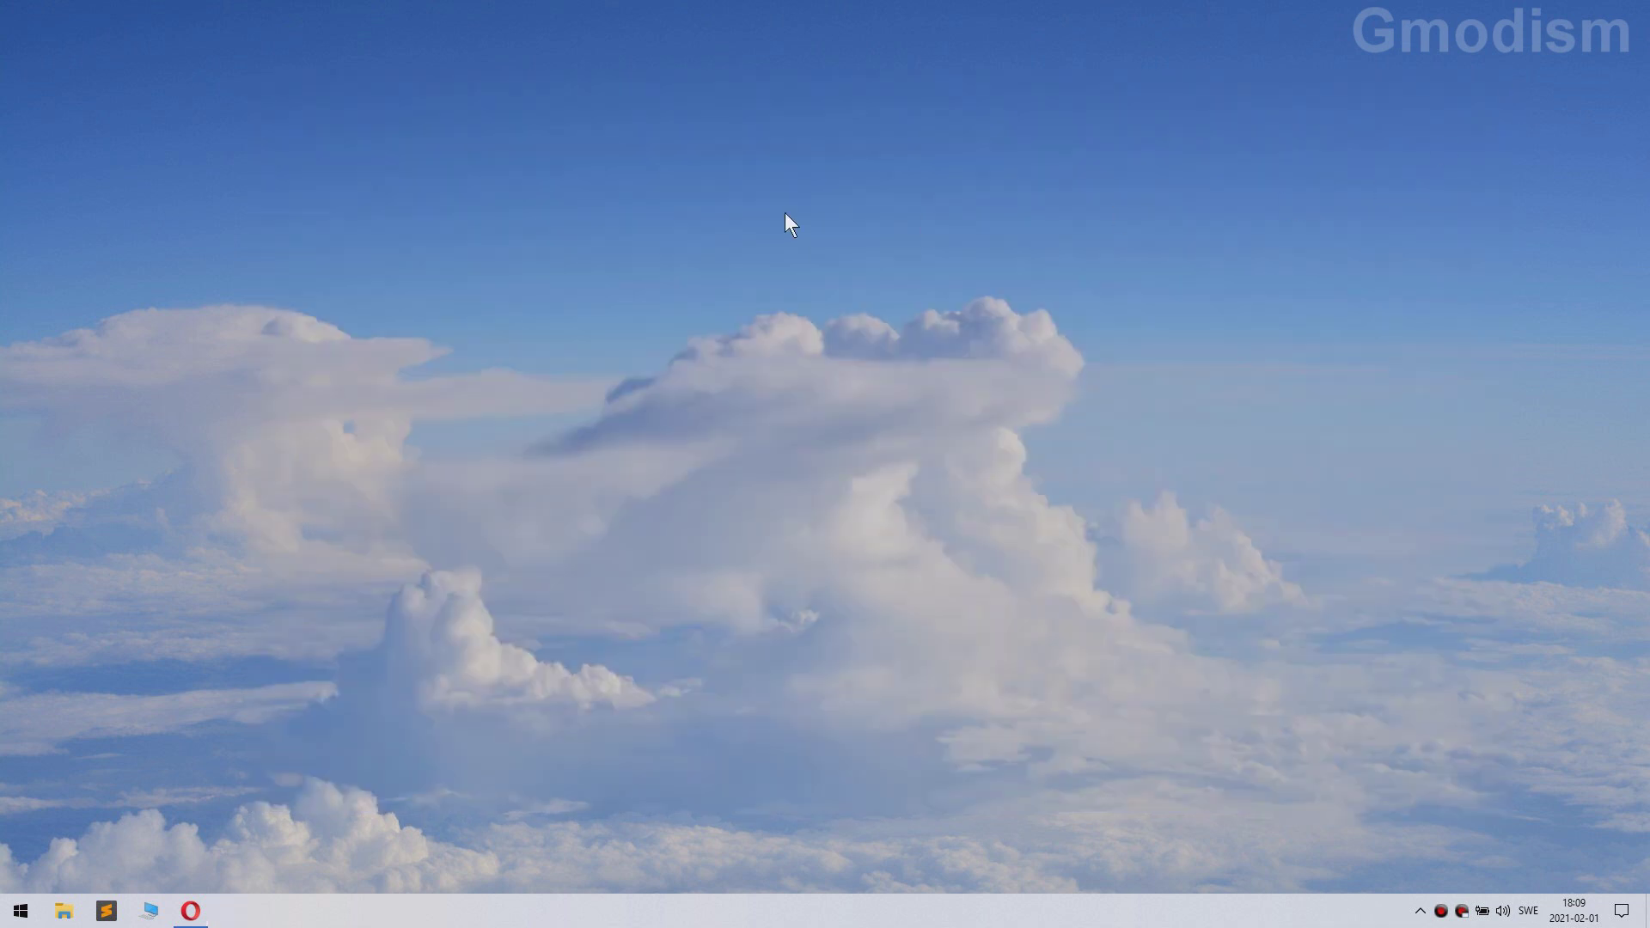